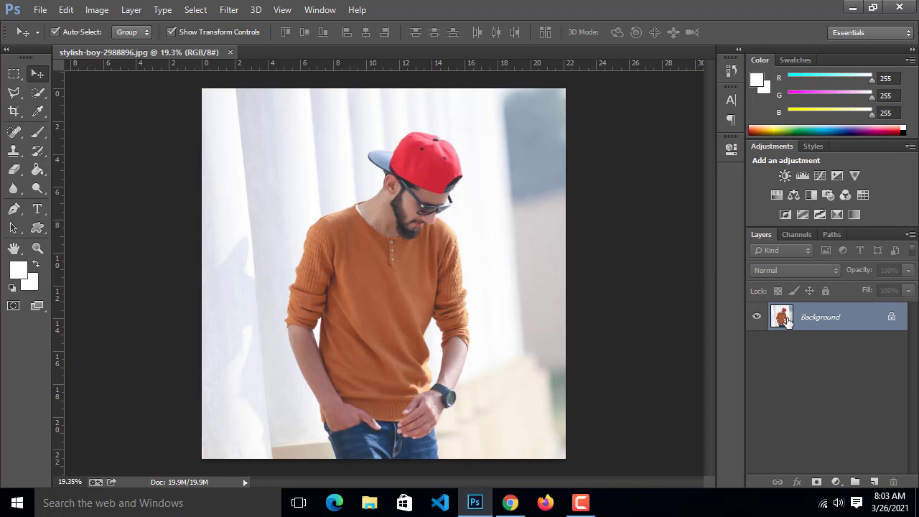
# - Duplicate the background layer and open the copy in the Camera Raw filter
pyautogui.hotkey('ctrl', 'j')
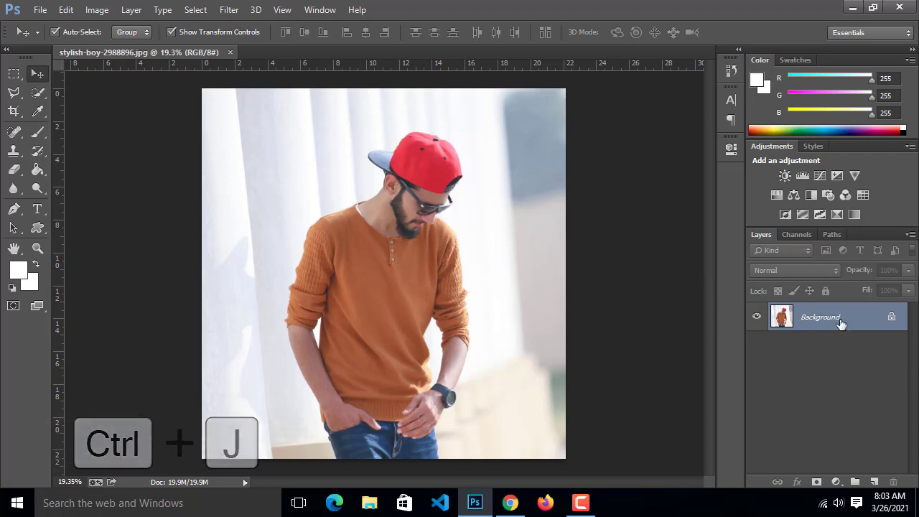
pyautogui.hotkey('ctrl', 'j')
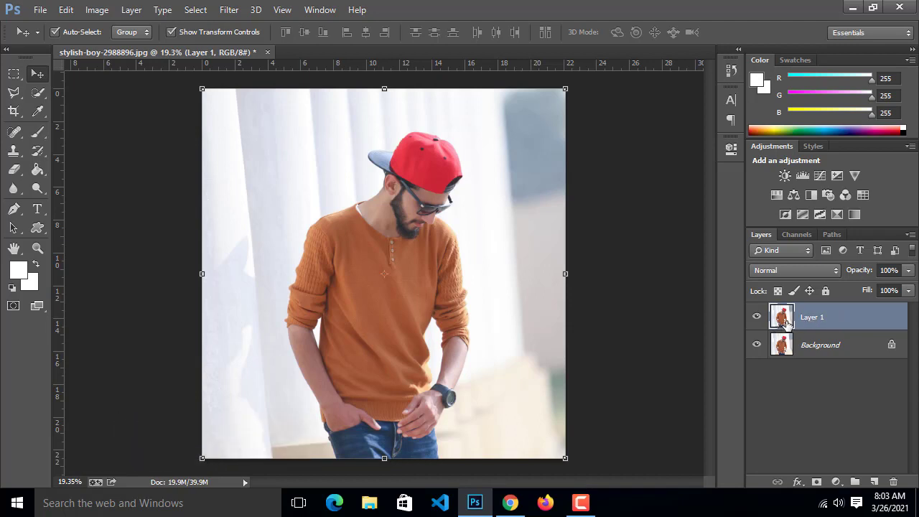
pyautogui.click(226, 10)
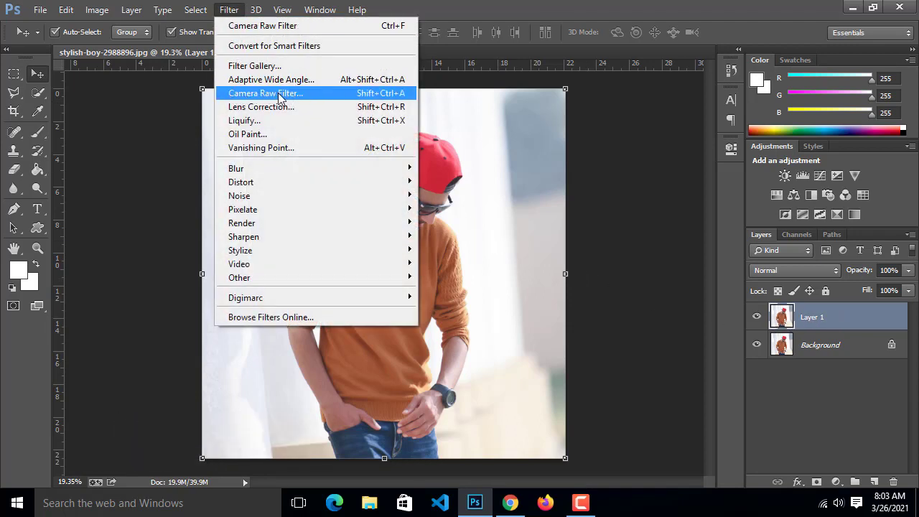
pyautogui.click(279, 95)
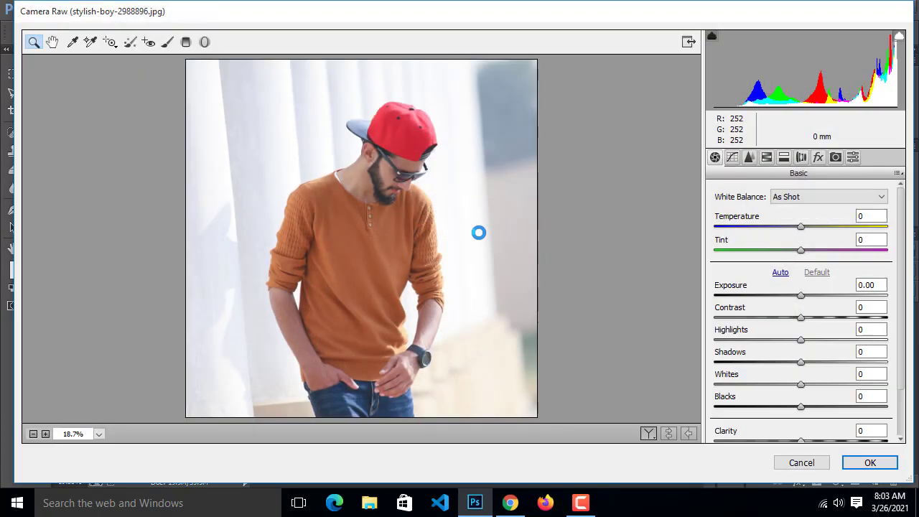
# - In the Camera Raw basic adjustments, set Highlights to -100, Shadows to +100, Blacks to +35 and Clarity to +7
pyautogui.moveTo(307, 106); pyautogui.dragTo(519, 279)
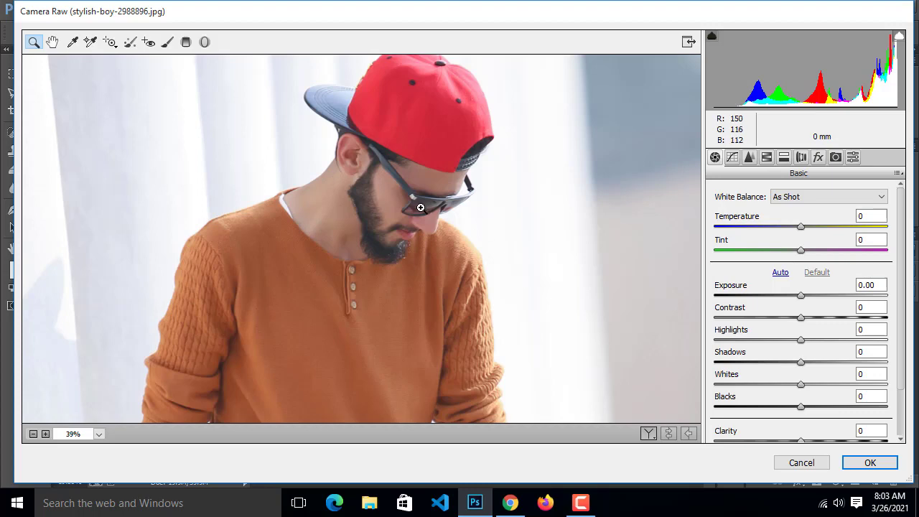
pyautogui.moveTo(801, 343); pyautogui.dragTo(691, 354)
pyautogui.moveTo(802, 362); pyautogui.dragTo(895, 384)
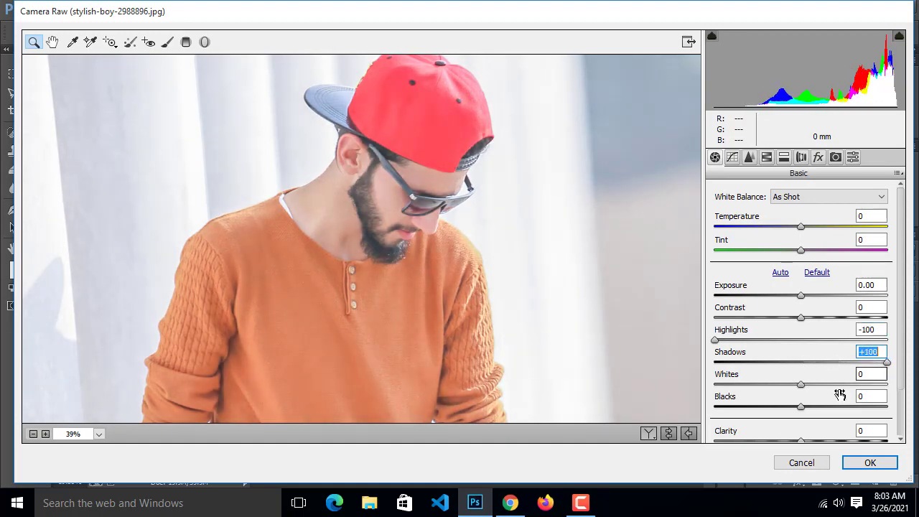
pyautogui.moveTo(802, 386)
pyautogui.mouseDown()
pyautogui.moveTo(833, 386)
pyautogui.moveTo(759, 383)
pyautogui.moveTo(811, 392)
pyautogui.moveTo(829, 384)
pyautogui.moveTo(783, 386)
pyautogui.moveTo(831, 409)
pyautogui.moveTo(785, 408)
pyautogui.moveTo(837, 408)
pyautogui.moveTo(798, 390)
pyautogui.moveTo(823, 385)
pyautogui.moveTo(809, 382)
pyautogui.mouseUp()
pyautogui.scroll(-2, 805, 385)
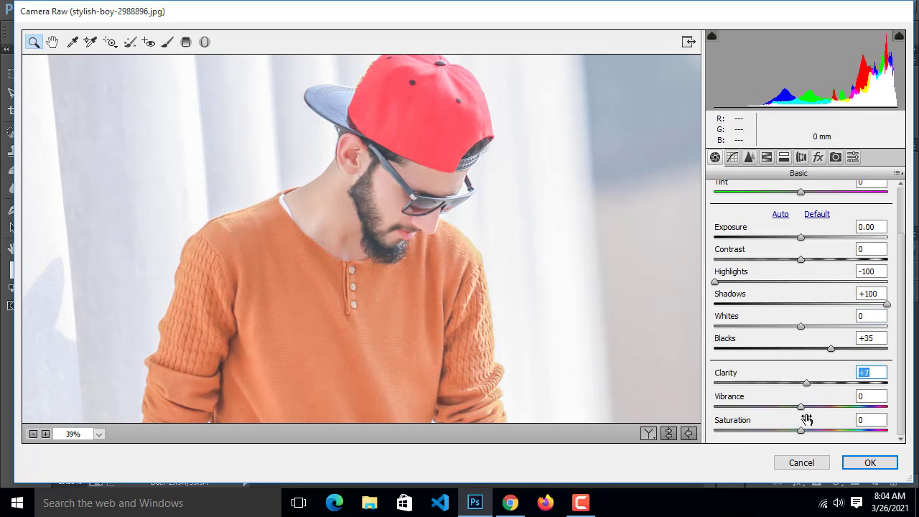
# - Adjust the orange saturation in HSL, and set the luminance of Oranges to +19 and Reds to -4
pyautogui.click(766, 158)
pyautogui.click(762, 214)
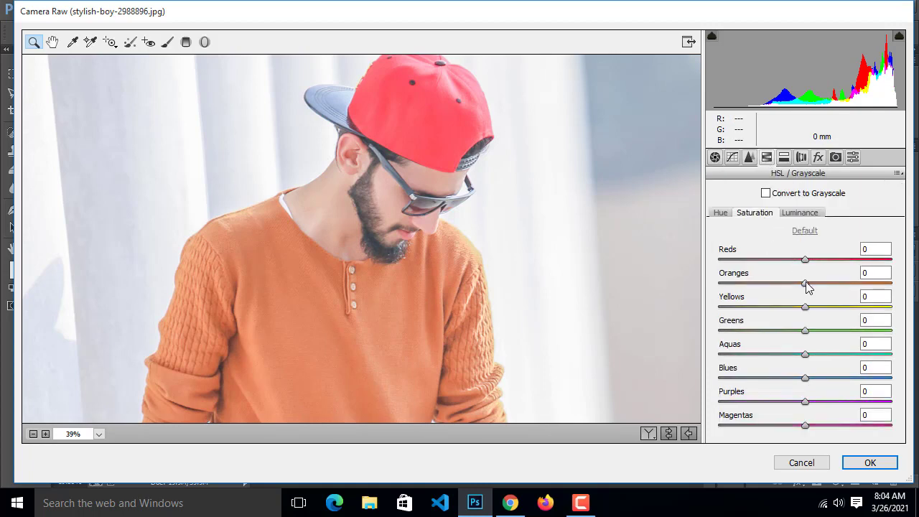
pyautogui.moveTo(806, 284); pyautogui.dragTo(805, 260)
pyautogui.click(798, 213)
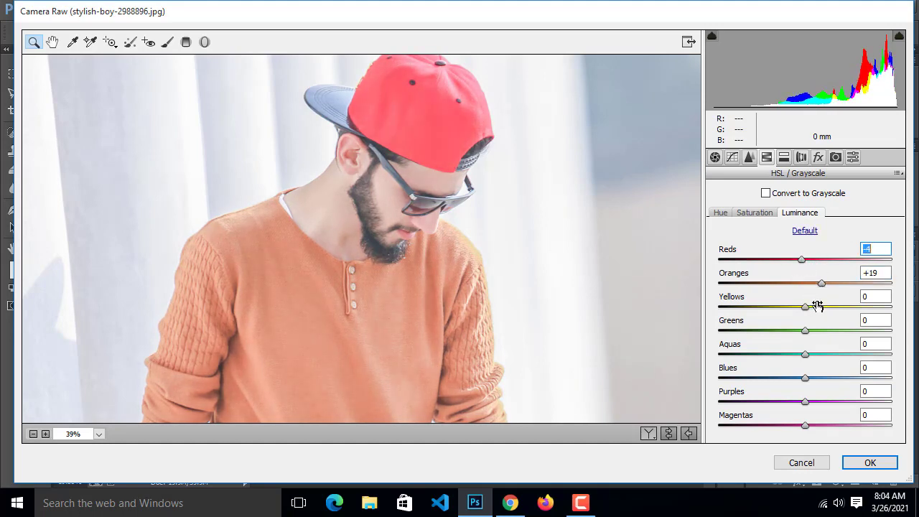
# - Set the luminance noise reduction to 22 and apply the Camera Raw adjustments to the layer
pyautogui.click(749, 157)
pyautogui.moveTo(731, 338); pyautogui.dragTo(761, 338)
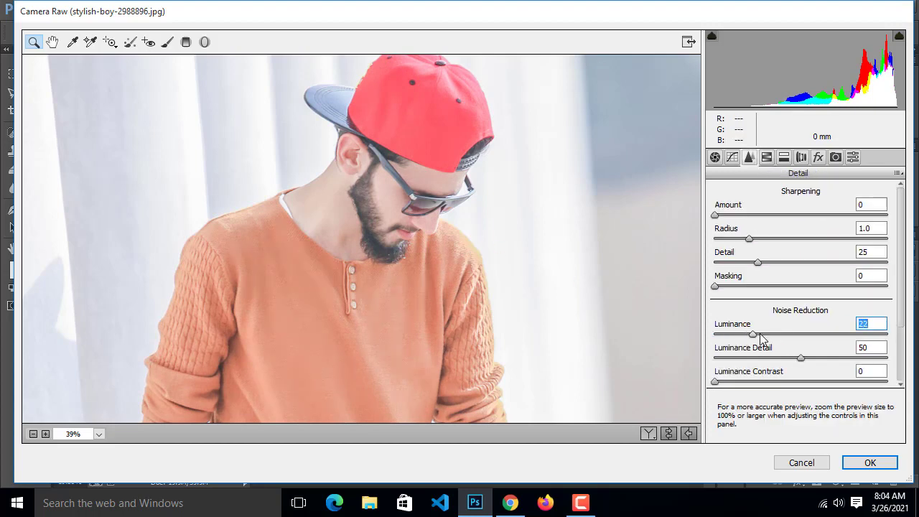
pyautogui.click(870, 464)
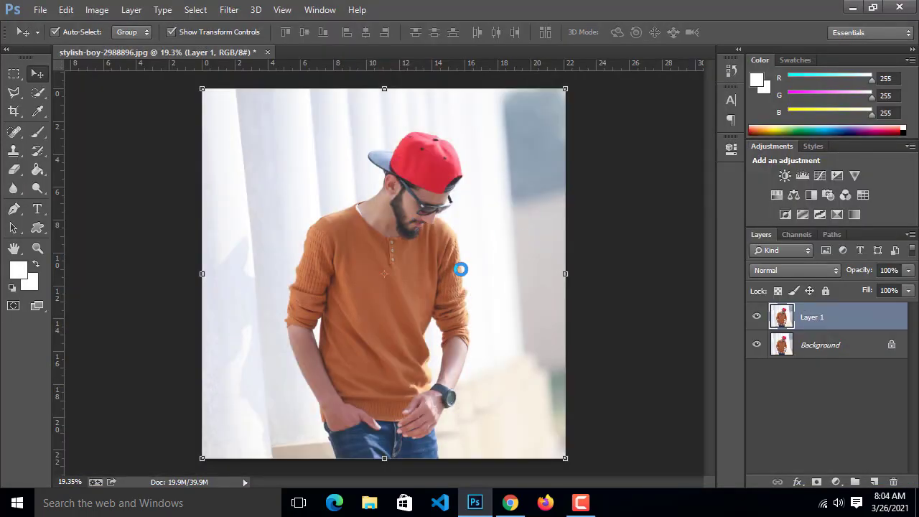
# - Merge the adjusted layer down into the background and duplicate the merged background as a new retouching layer
pyautogui.scroll(6, 438, 247)
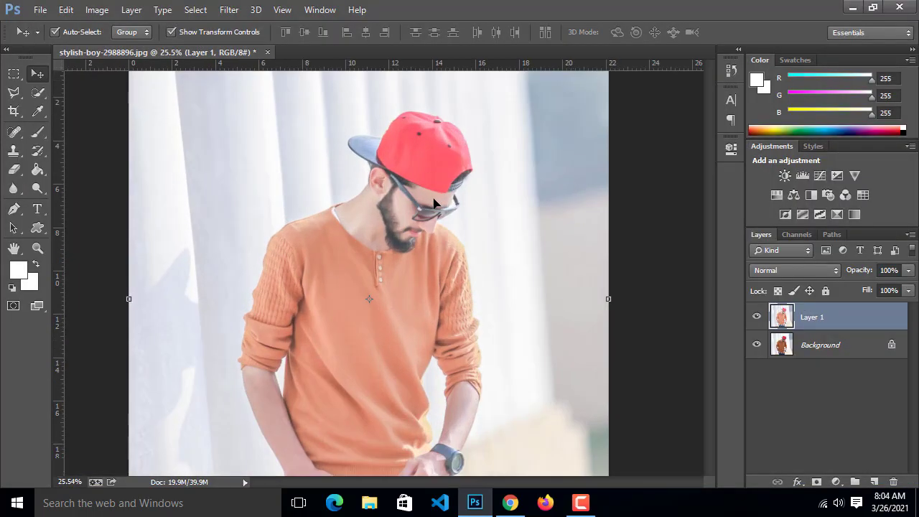
pyautogui.scroll(2, 445, 243)
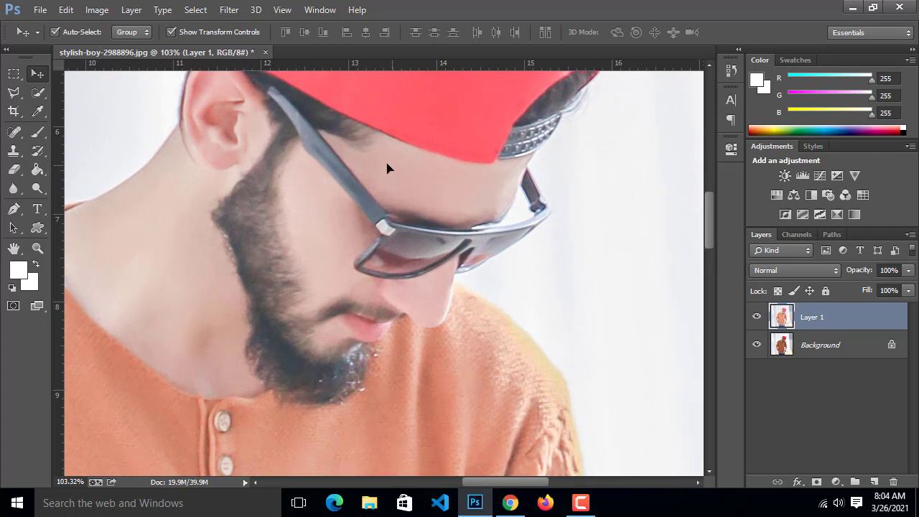
pyautogui.rightClick(818, 320)
pyautogui.click(539, 403)
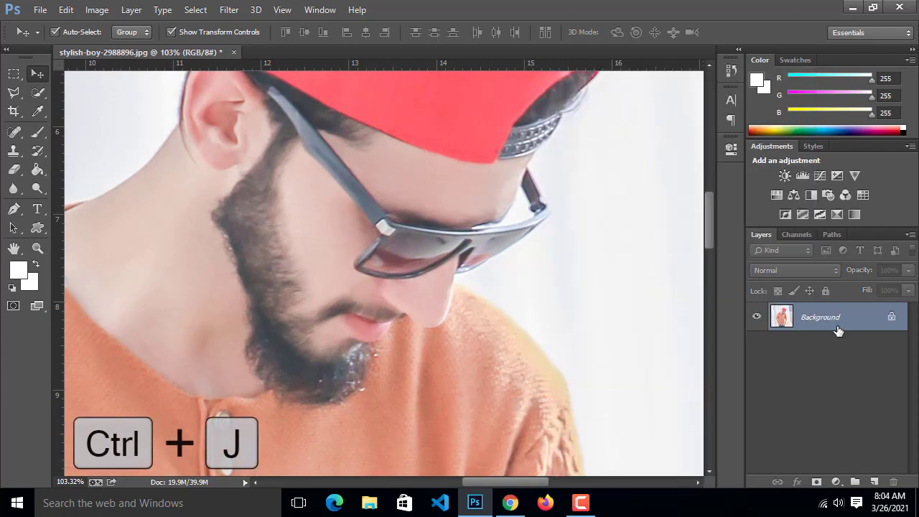
pyautogui.hotkey('ctrl', 'j')
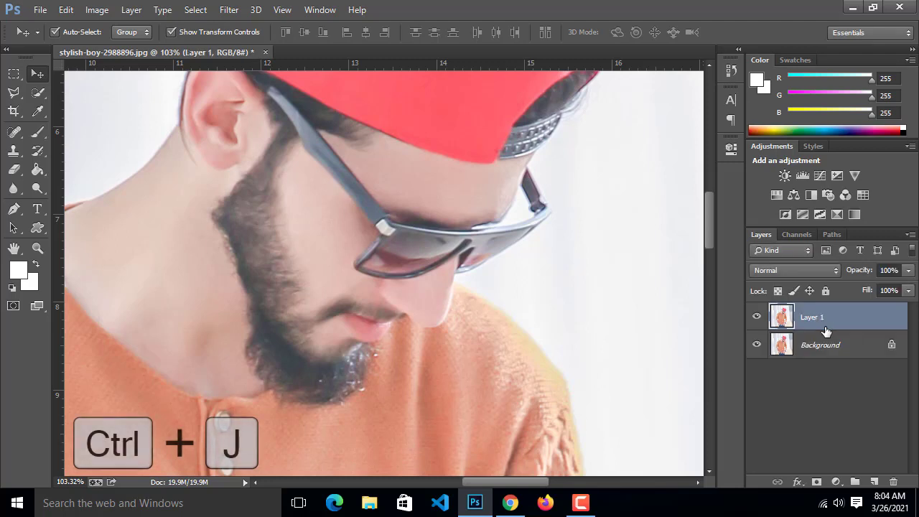
# - Activate the Mixer Brush and clean it so that no paint colour is loaded
pyautogui.click(38, 132)
pyautogui.click(116, 173)
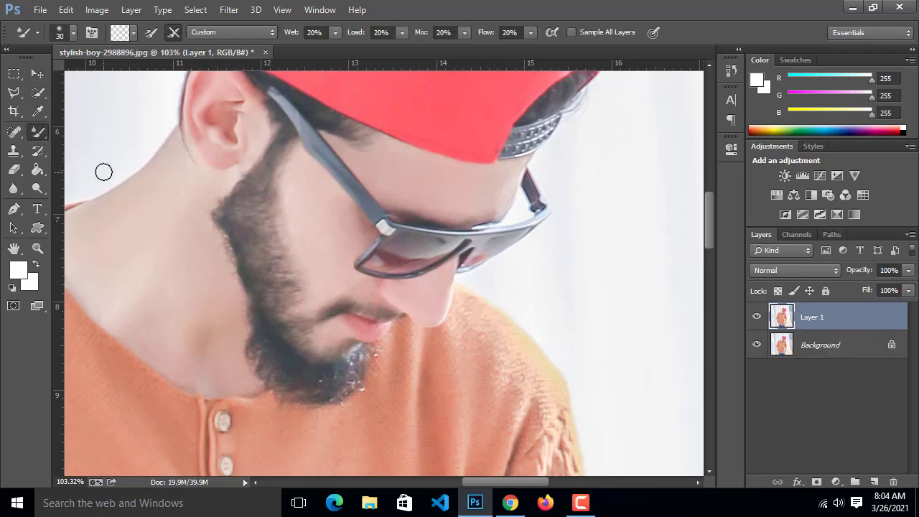
pyautogui.click(135, 33)
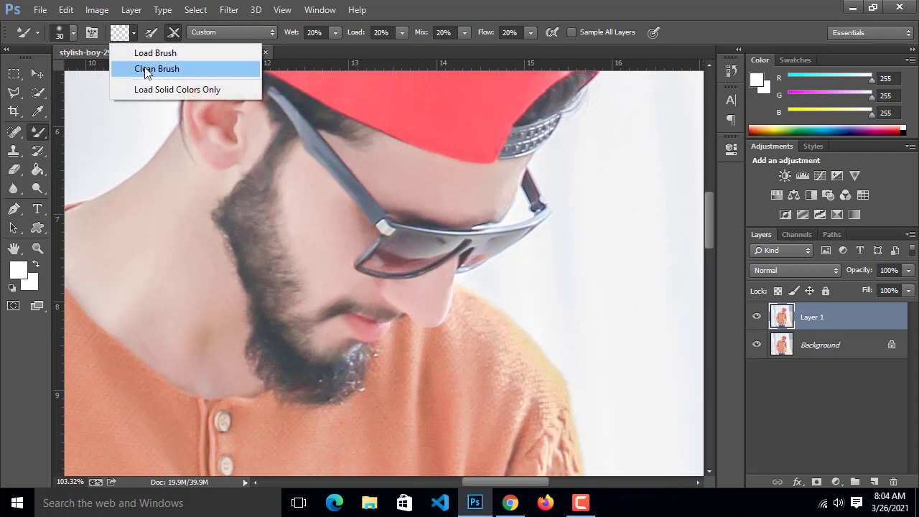
pyautogui.click(149, 72)
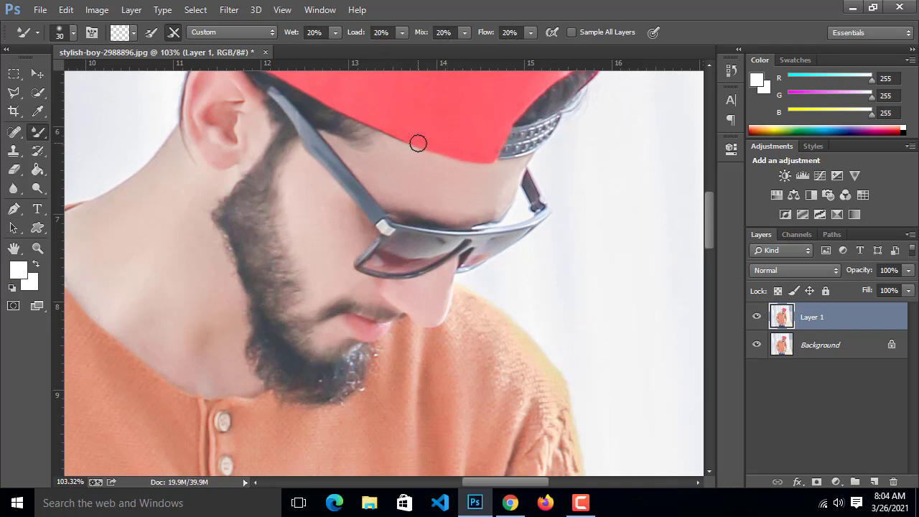
# - Smooth the skin of the man's face with the Mixer Brush, varying the brush size between 25 and 60 px
pyautogui.press(']')
pyautogui.press(']')
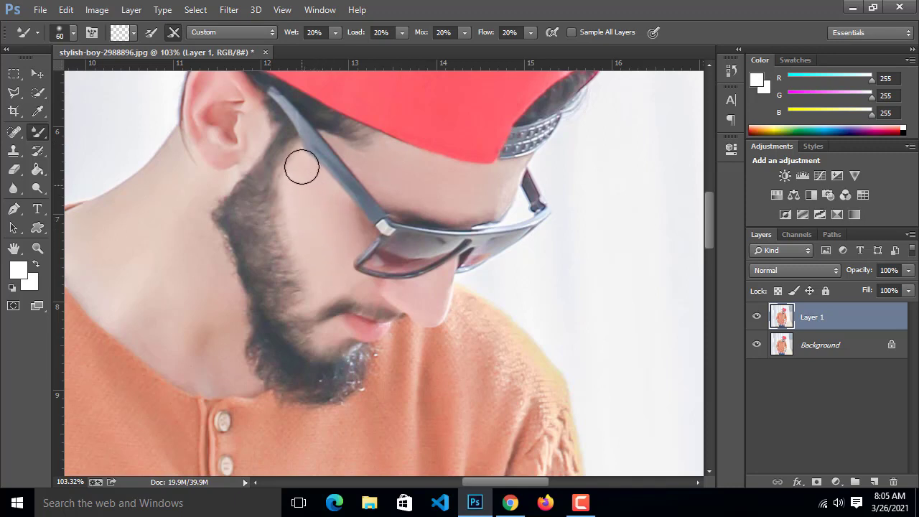
pyautogui.press('[')
pyautogui.press('[')
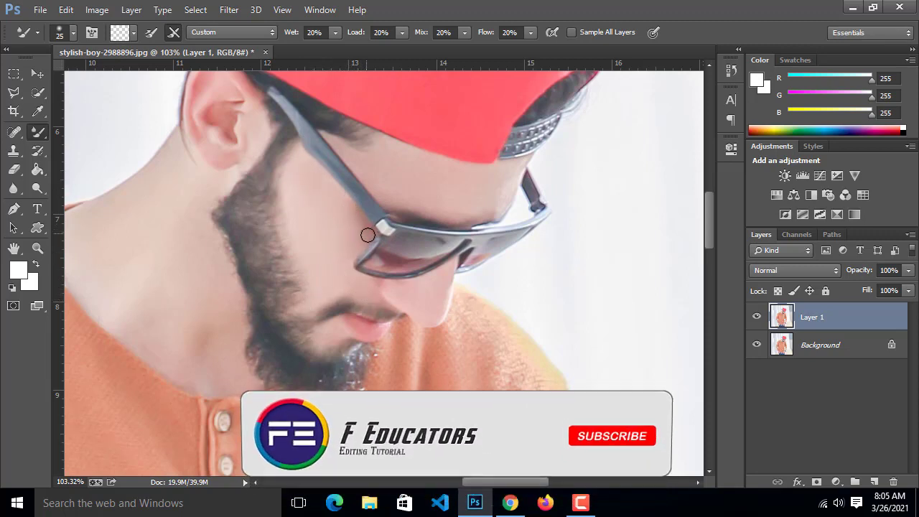
pyautogui.press(']')
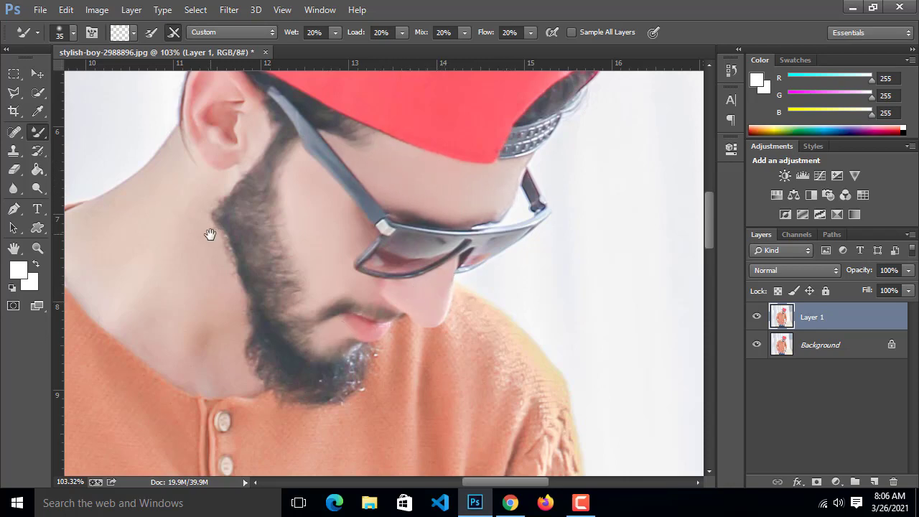
# - Enlarge the Mixer Brush to 70 px and smooth the skin of the neck
pyautogui.moveTo(209, 235); pyautogui.dragTo(306, 345)
pyautogui.press(']')
pyautogui.press(']')
pyautogui.press(']')
pyautogui.press(']')
pyautogui.press(']')
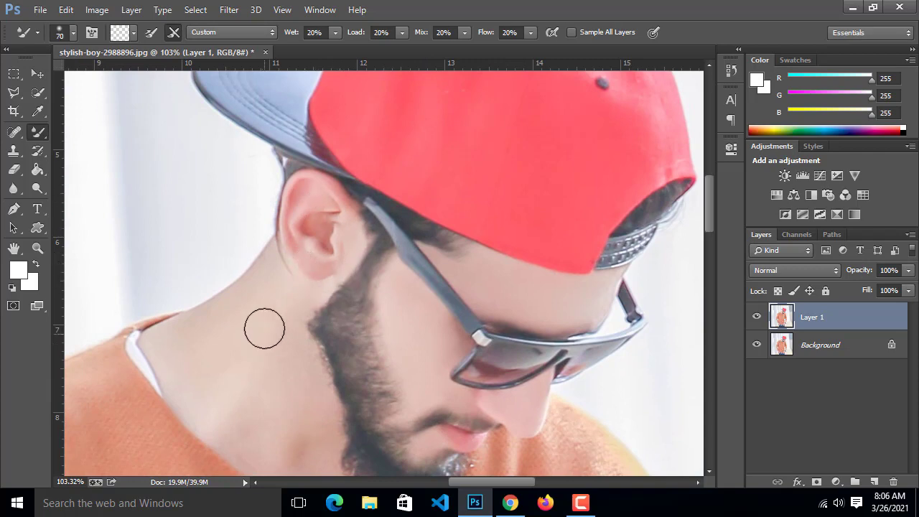
pyautogui.moveTo(306, 406); pyautogui.dragTo(272, 258)
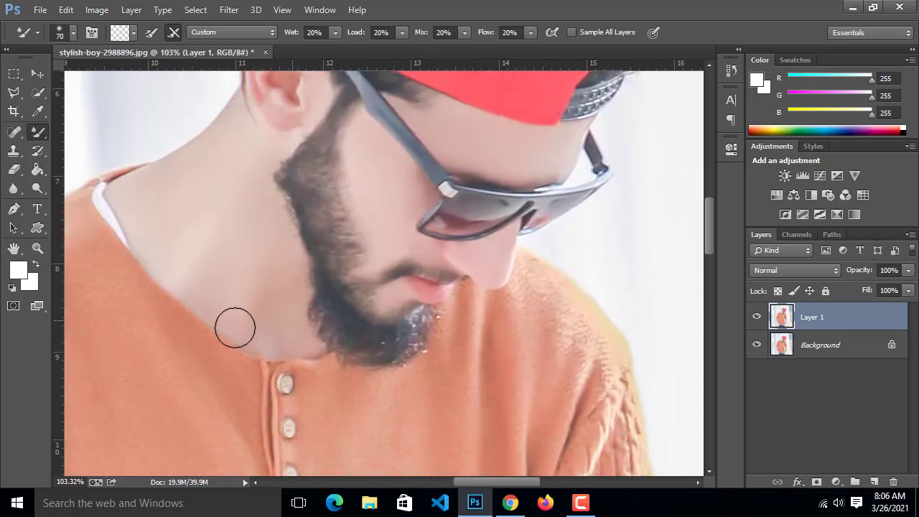
# - Smooth the skin of both forearms with the Mixer Brush, enlarging the brush from 80 to 150 px
pyautogui.scroll(-5, 309, 343)
pyautogui.moveTo(301, 349); pyautogui.dragTo(401, 103)
pyautogui.scroll(2, 184, 300)
pyautogui.moveTo(184, 300); pyautogui.dragTo(228, 226)
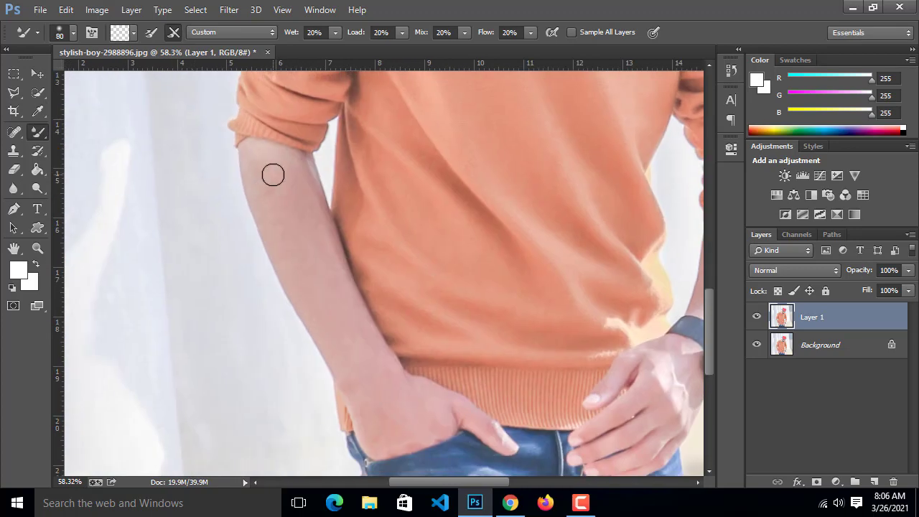
pyautogui.press(']')
pyautogui.press(']')
pyautogui.press(']')
pyautogui.press(']')
pyautogui.press(']')
pyautogui.moveTo(474, 391); pyautogui.dragTo(275, 380)
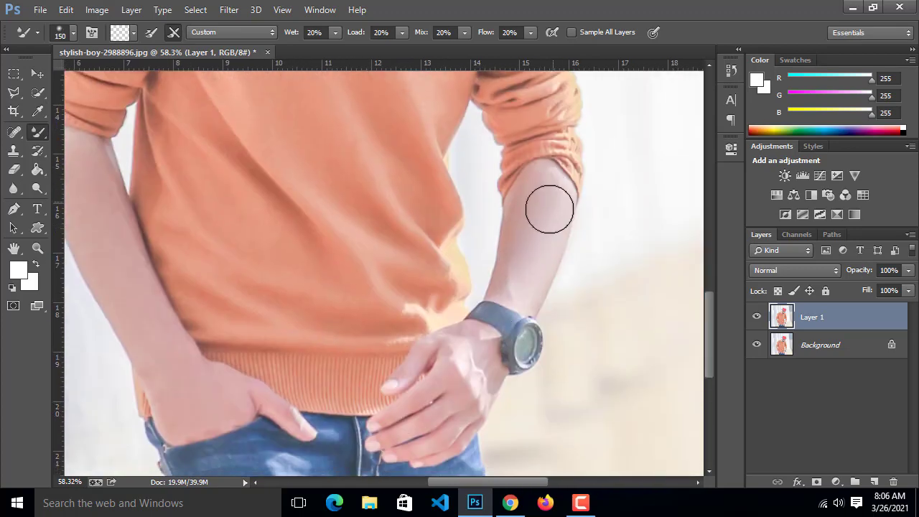
# - Compare the photo before and after the skin smoothing by hiding and showing the retouched layer
pyautogui.scroll(-5, 408, 426)
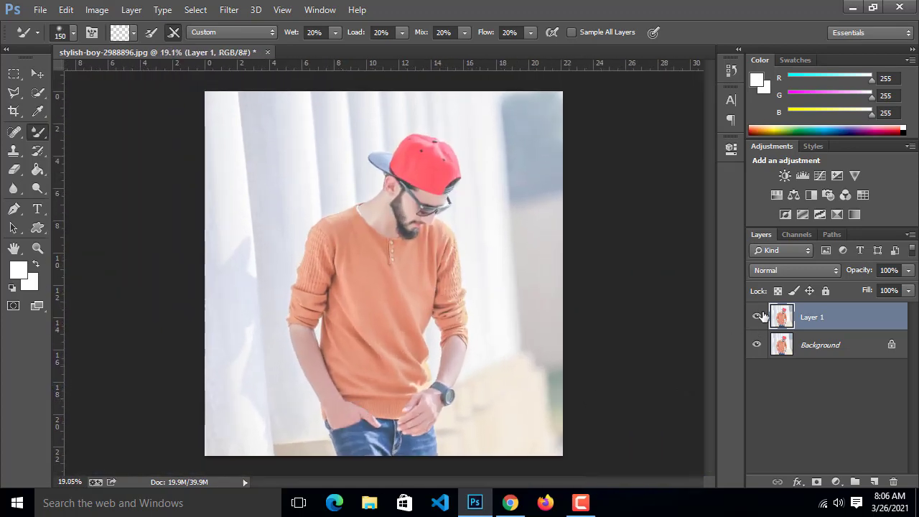
pyautogui.click(759, 316)
pyautogui.click(759, 316)
pyautogui.click(759, 317)
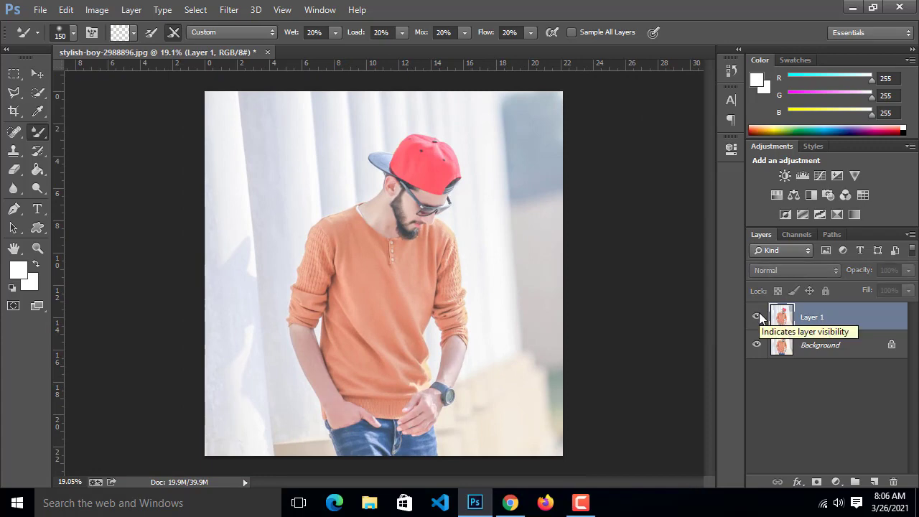
pyautogui.click(759, 317)
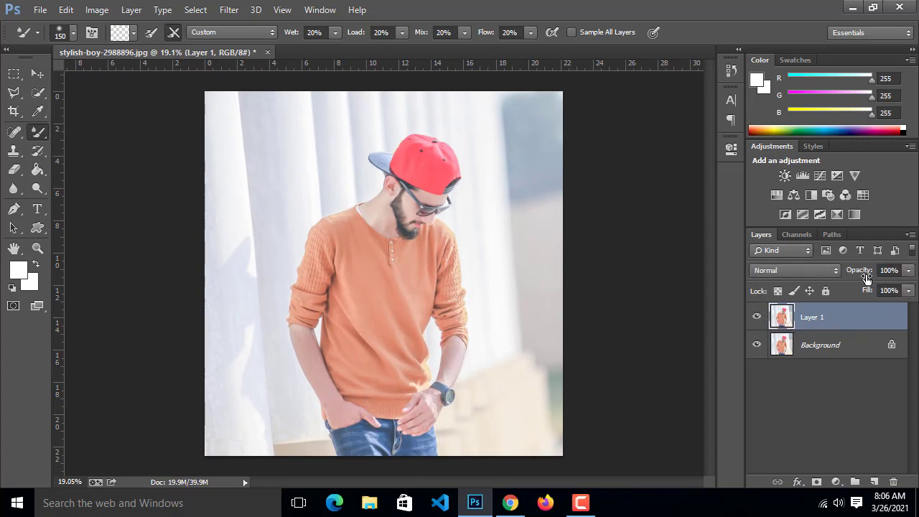
# - Lower the retouched layer's opacity slightly and merge it down into the background
pyautogui.moveTo(867, 279); pyautogui.dragTo(861, 276)
pyautogui.scroll(6, 424, 157)
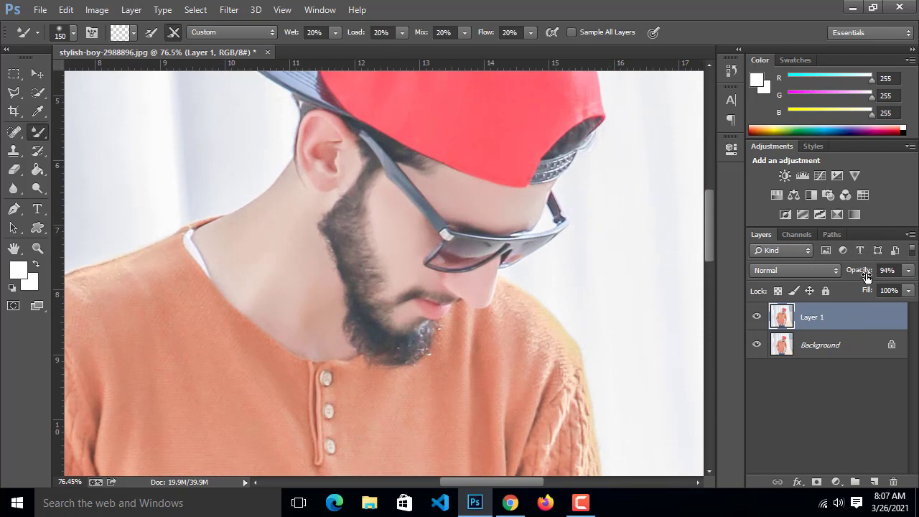
pyautogui.moveTo(866, 275)
pyautogui.mouseDown()
pyautogui.moveTo(851, 275)
pyautogui.moveTo(862, 277)
pyautogui.mouseUp()
pyautogui.rightClick(815, 316)
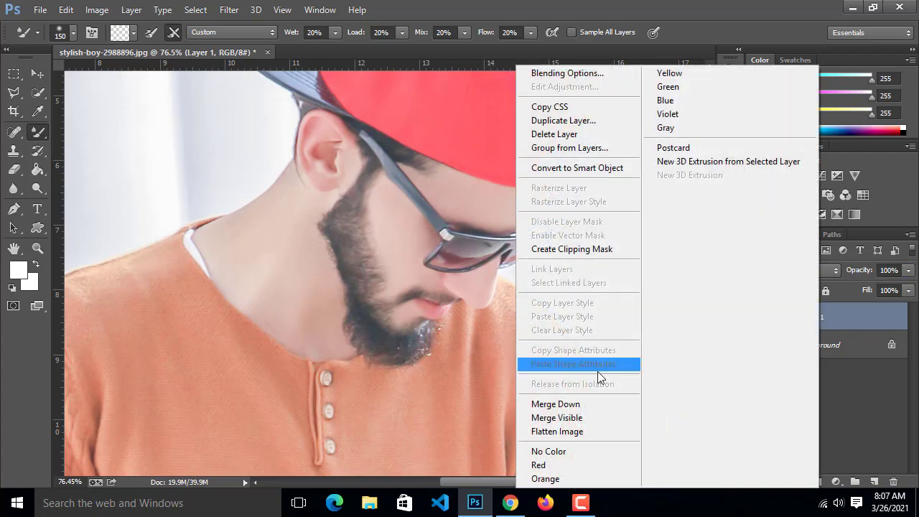
pyautogui.click(585, 408)
# - Extend the canvas beyond the photo's left edge by about 13 ruler units with the Crop tool, filling the new area with white
pyautogui.scroll(-5, 366, 271)
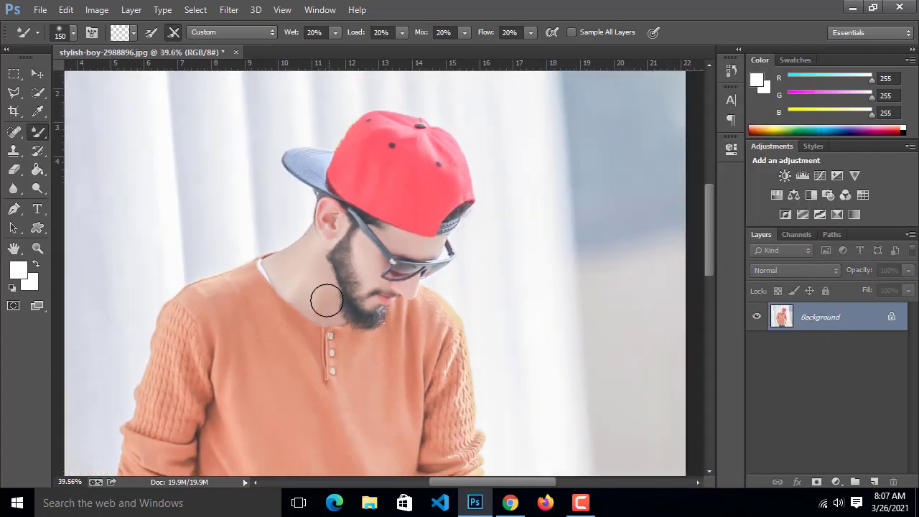
pyautogui.scroll(-2, 287, 326)
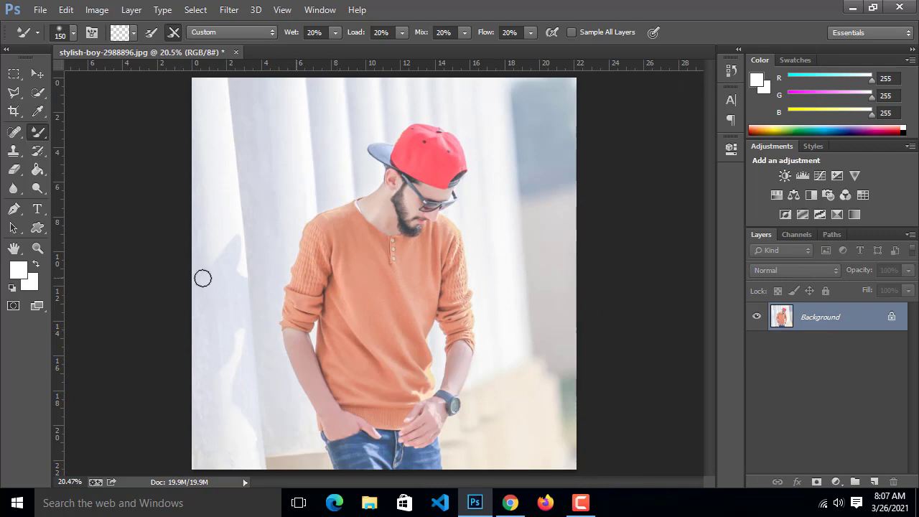
pyautogui.click(13, 112)
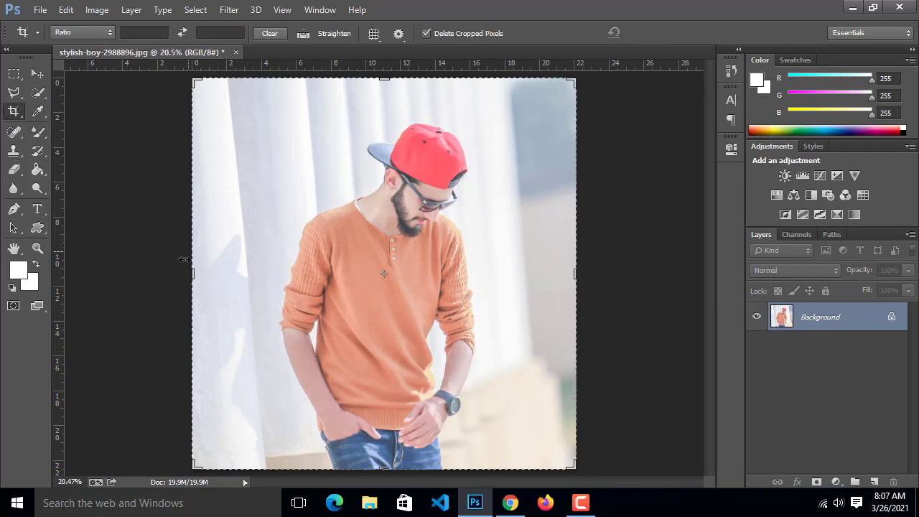
pyautogui.moveTo(185, 259); pyautogui.dragTo(79, 270)
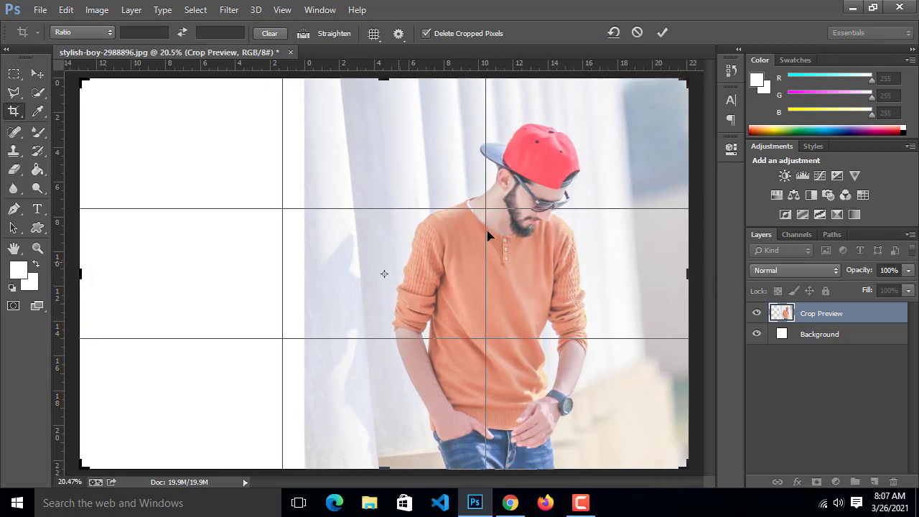
pyautogui.click(662, 33)
pyautogui.scroll(-3, 369, 258)
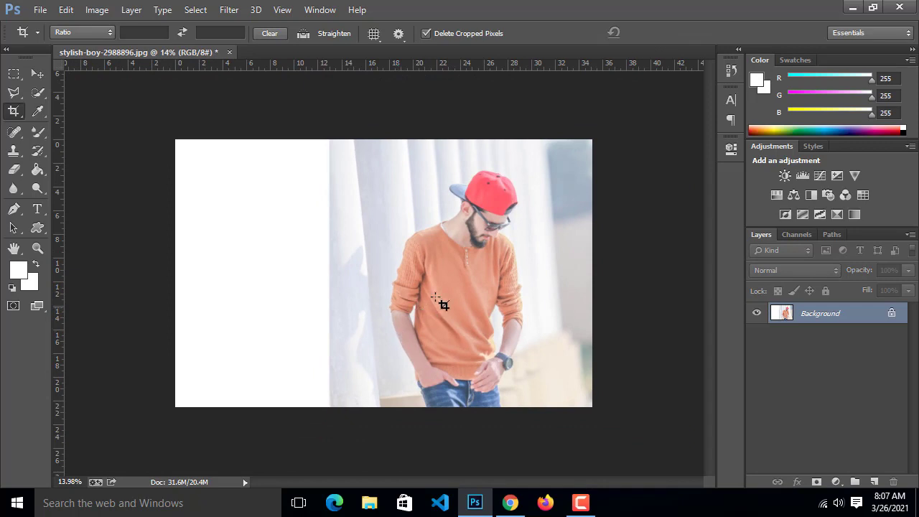
# - Duplicate the background layer and apply the Camera Raw filter with Clarity at +40 and slightly reduced Saturation
pyautogui.scroll(3, 439, 301)
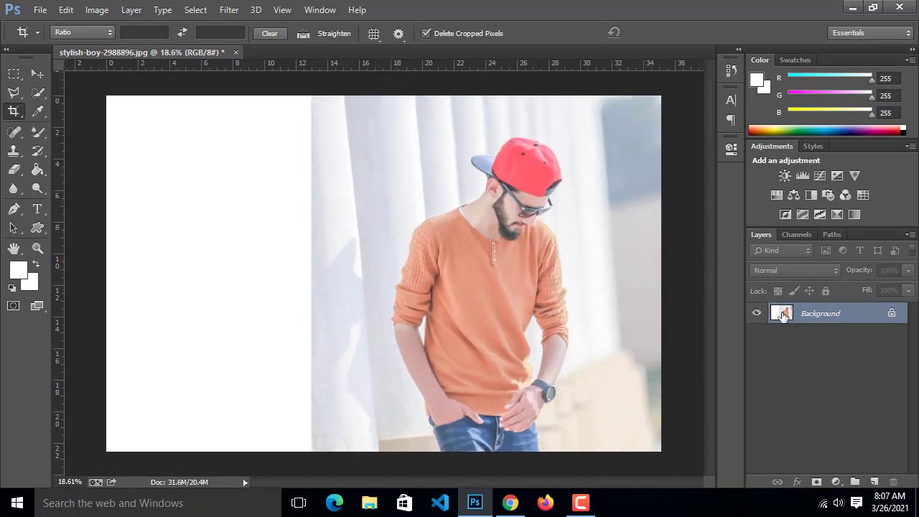
pyautogui.hotkey('ctrl', 'j')
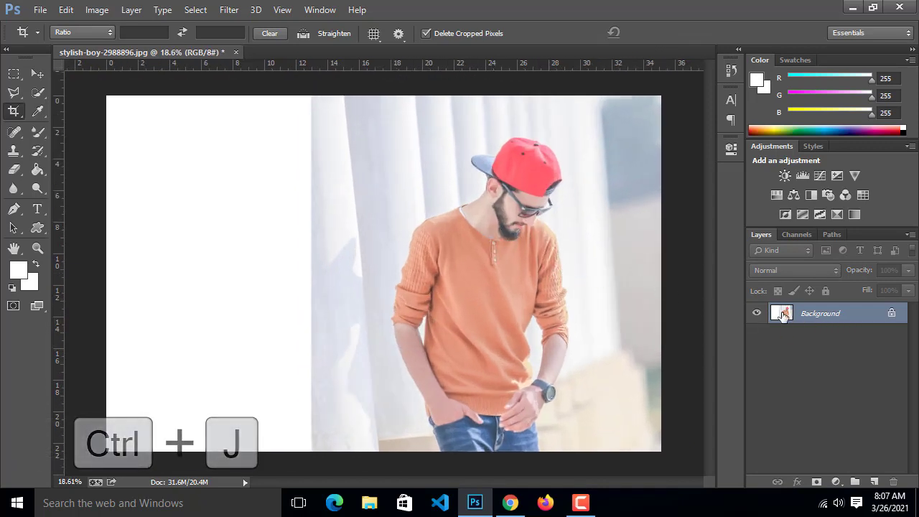
pyautogui.hotkey('ctrl', 'shift', 'a')
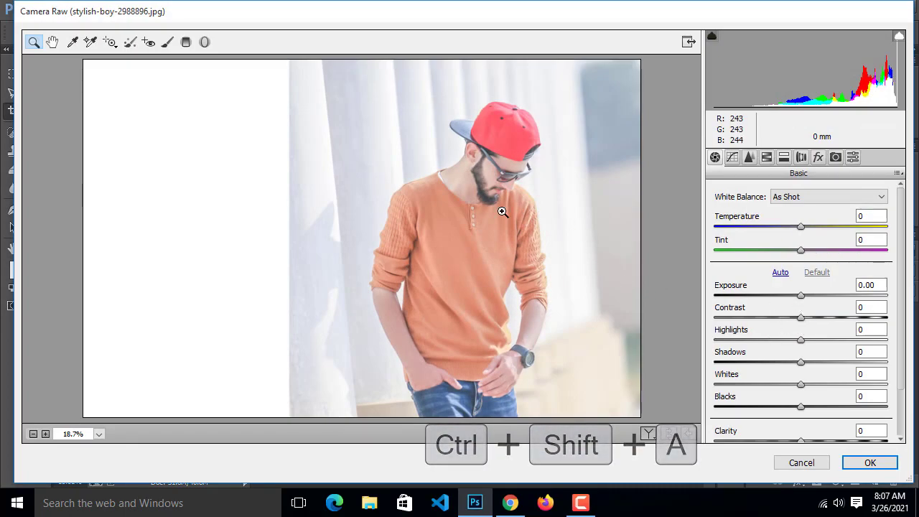
pyautogui.scroll(-2, 804, 408)
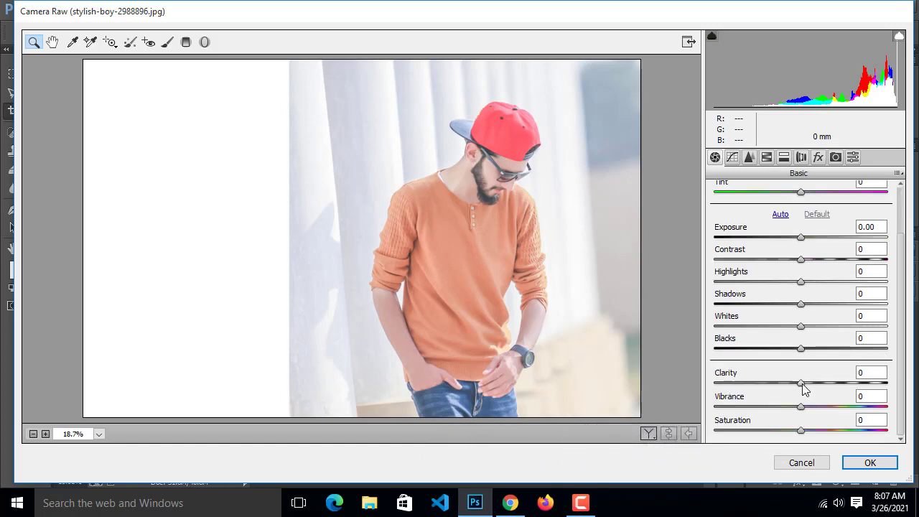
pyautogui.moveTo(802, 383); pyautogui.dragTo(837, 383)
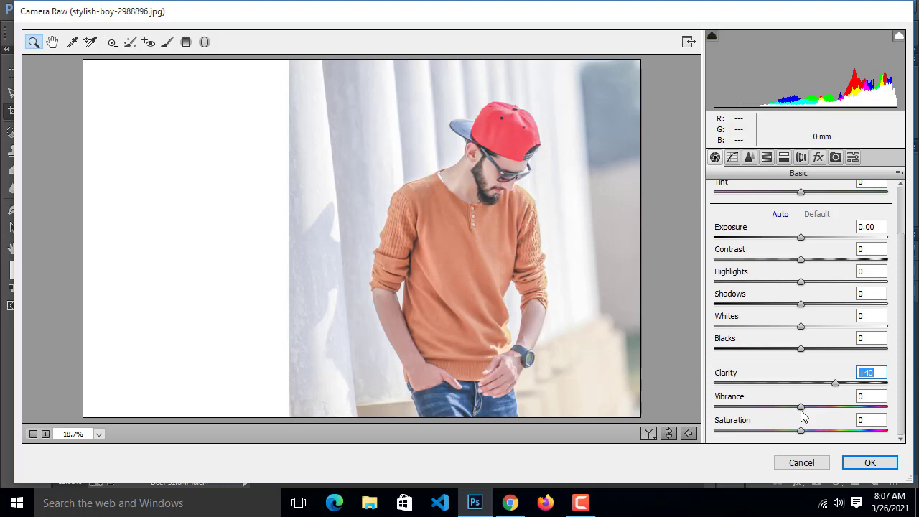
pyautogui.moveTo(804, 431); pyautogui.dragTo(793, 433)
pyautogui.click(870, 464)
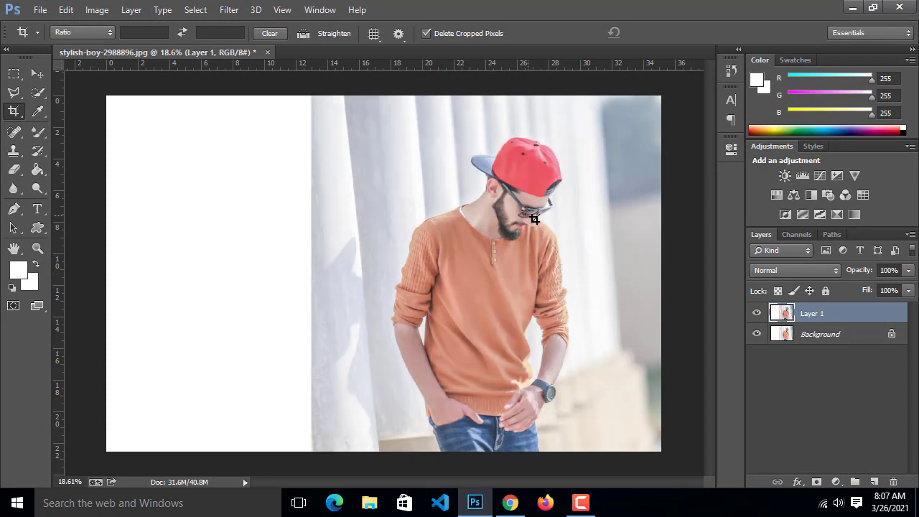
# - Inspect the adjusted layer up close and merge it down into the background
pyautogui.scroll(5, 556, 210)
pyautogui.scroll(-5, 528, 188)
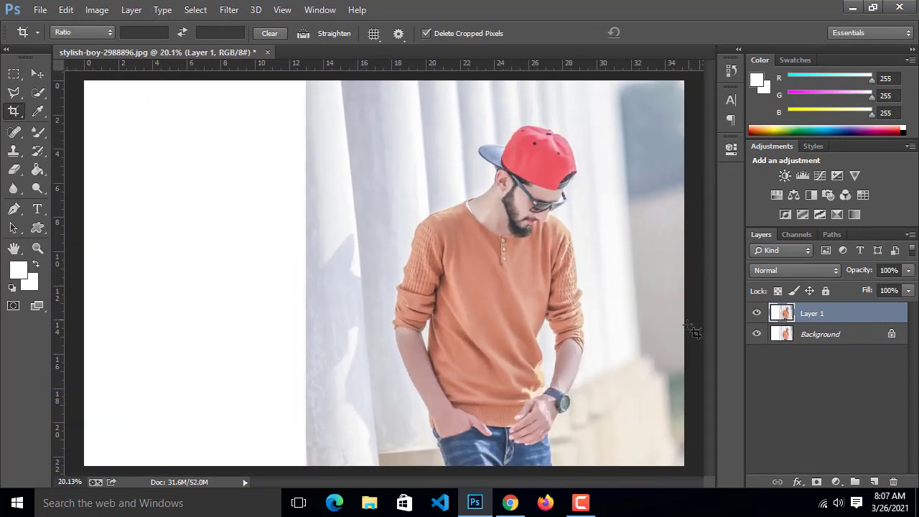
pyautogui.rightClick(833, 330)
pyautogui.click(585, 403)
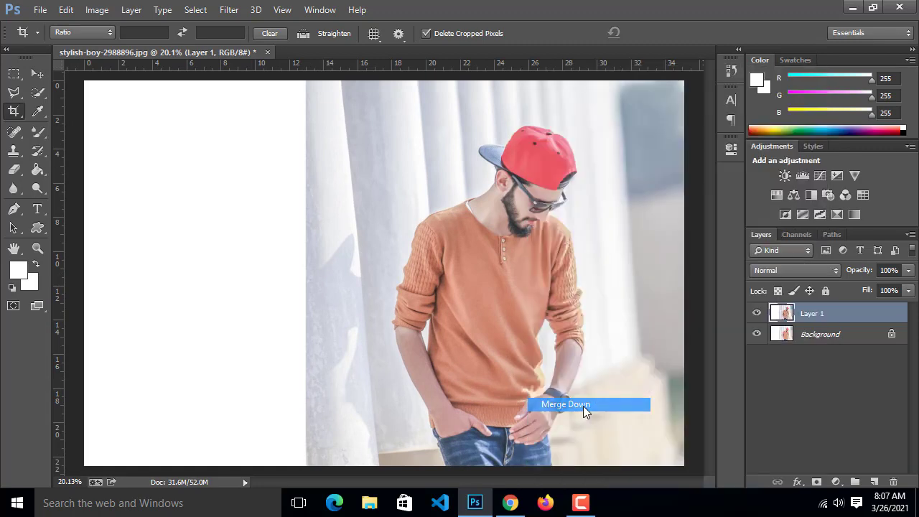
# - Select the man's cap, head, sweater, arms and jeans with the Quick Selection tool
pyautogui.click(39, 96)
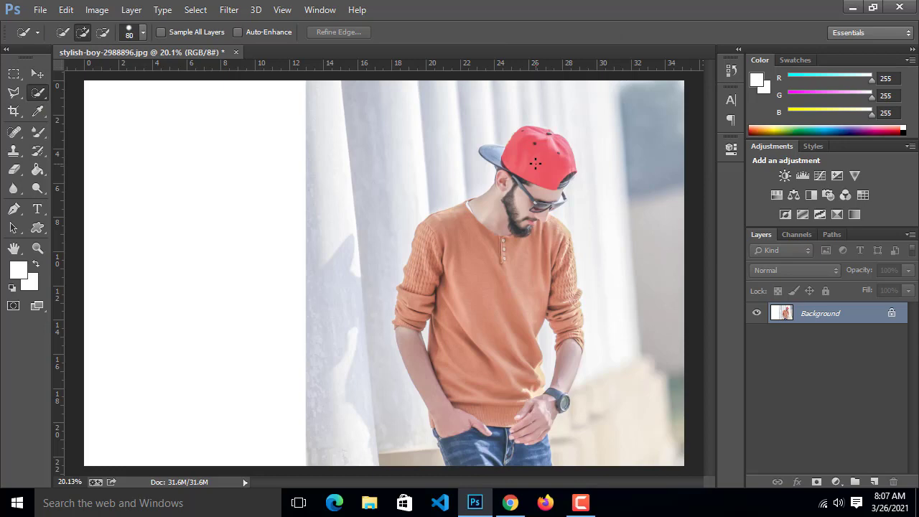
pyautogui.moveTo(536, 164)
pyautogui.mouseDown()
pyautogui.moveTo(507, 249)
pyautogui.moveTo(500, 434)
pyautogui.moveTo(449, 416)
pyautogui.mouseUp()
pyautogui.moveTo(530, 422); pyautogui.dragTo(555, 374)
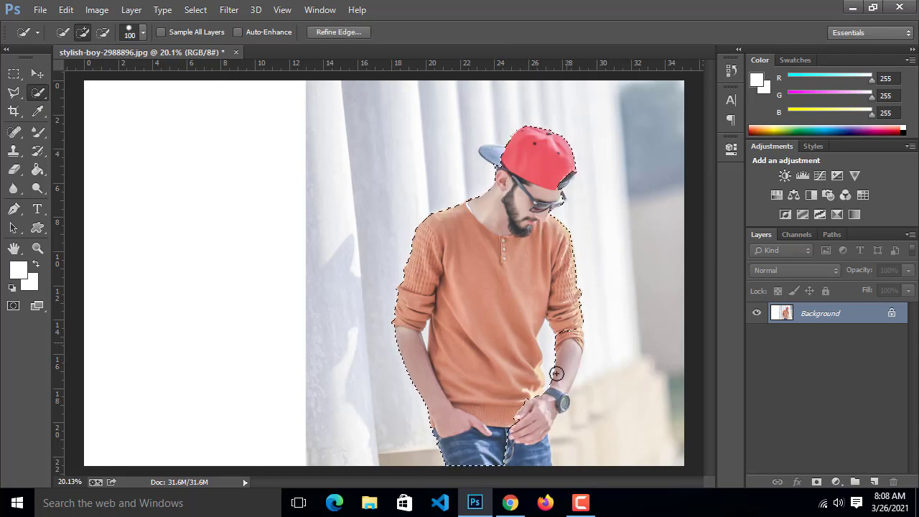
# - Add the cap's blue brim to the selection with a 100 px Quick Selection brush
pyautogui.scroll(5, 510, 142)
pyautogui.scroll(4, 496, 144)
pyautogui.moveTo(496, 144); pyautogui.dragTo(429, 299)
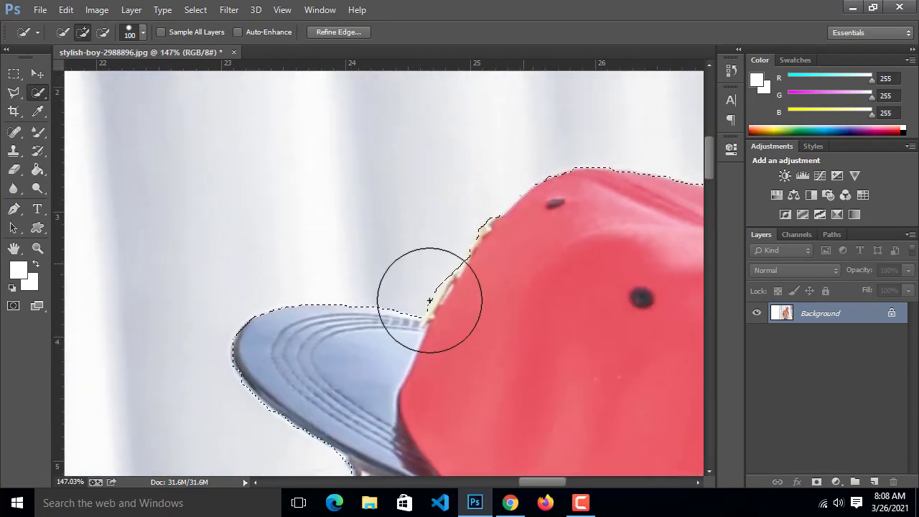
# - Refine the selection around the far side of the sunglasses, reducing the Quick Selection brush to 9 px
pyautogui.scroll(-2, 458, 269)
pyautogui.moveTo(576, 454); pyautogui.dragTo(340, 237)
pyautogui.scroll(4, 465, 314)
pyautogui.moveTo(465, 314); pyautogui.dragTo(438, 226)
pyautogui.press('[')
pyautogui.press('[')
pyautogui.press('[')
pyautogui.press('[')
pyautogui.press('[')
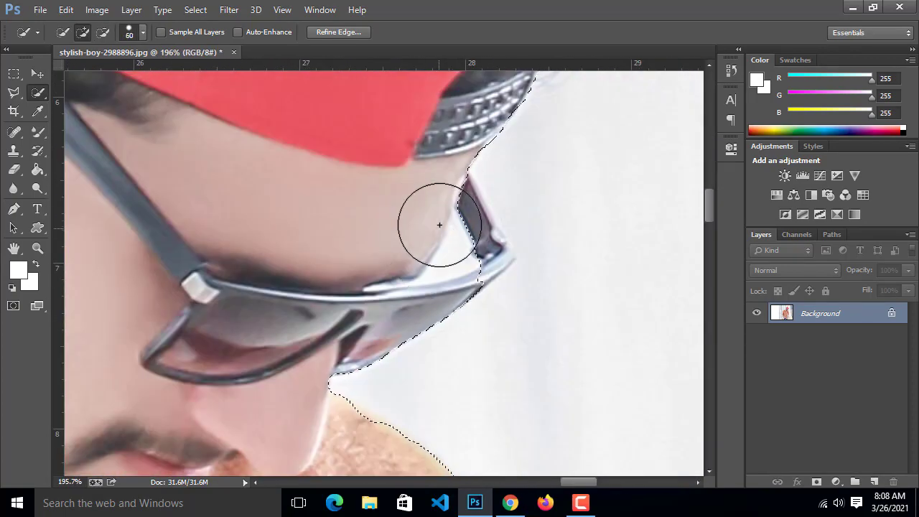
pyautogui.scroll(3, 512, 266)
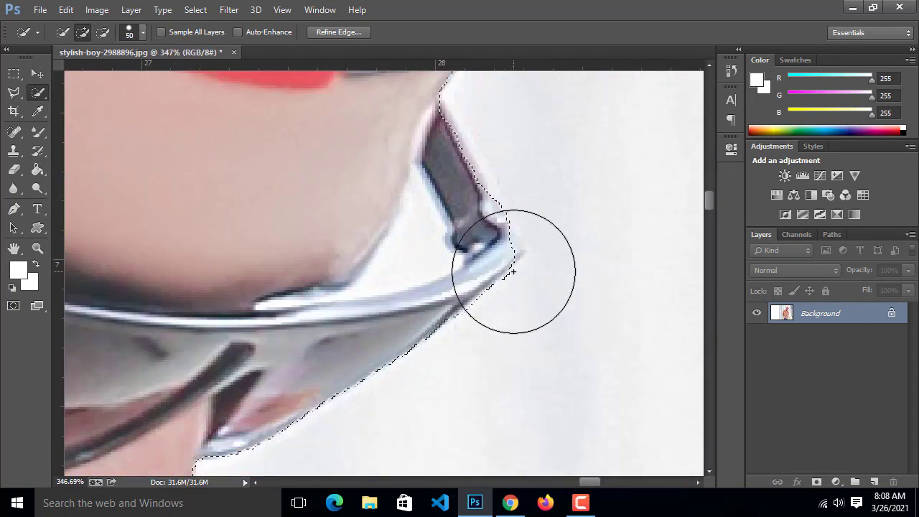
pyautogui.press('[')
pyautogui.press('[')
pyautogui.press('[')
pyautogui.press('[')
pyautogui.press('[')
pyautogui.scroll(-5, 527, 258)
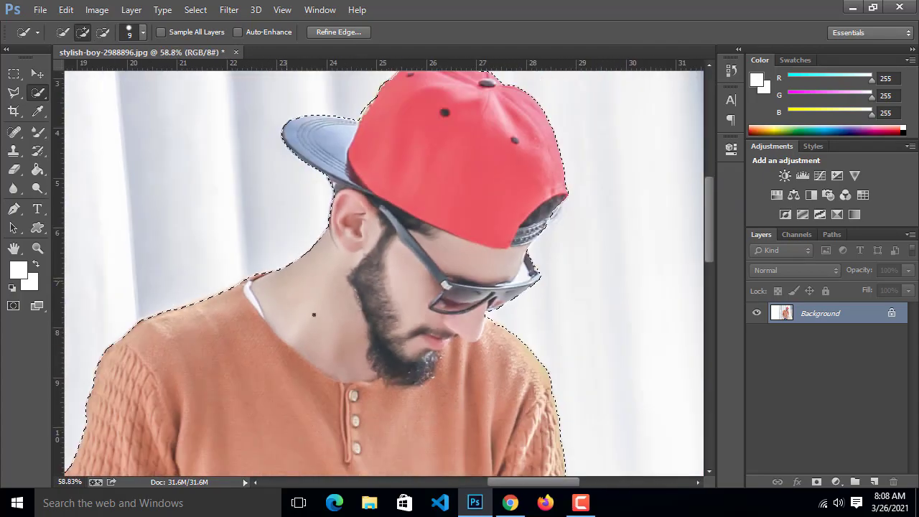
# - Subtract the background gaps between both arms and the sweater, and correct the selection along the forearm above the watch
pyautogui.moveTo(314, 315); pyautogui.dragTo(301, 79)
pyautogui.moveTo(304, 459)
pyautogui.mouseDown()
pyautogui.moveTo(270, 271)
pyautogui.moveTo(427, 369)
pyautogui.mouseUp()
pyautogui.moveTo(237, 305); pyautogui.dragTo(245, 241)
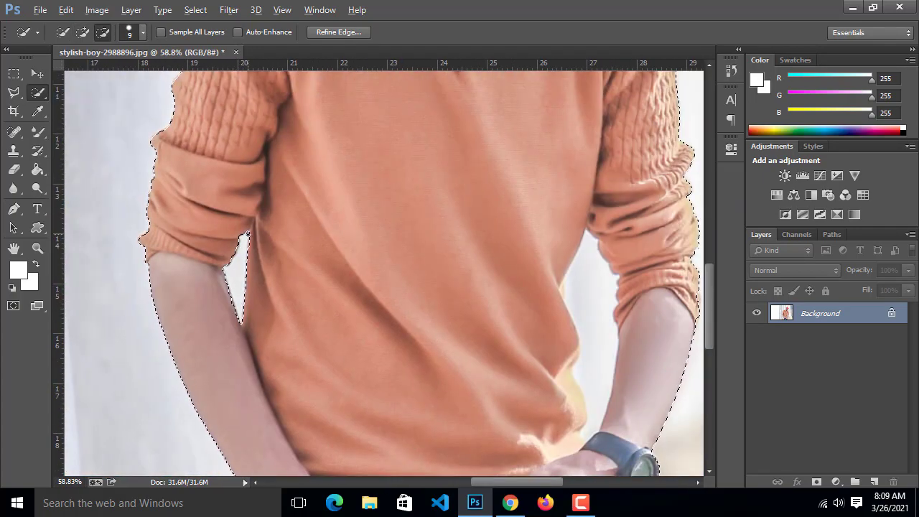
pyautogui.moveTo(590, 259); pyautogui.dragTo(597, 397)
pyautogui.scroll(3, 584, 260)
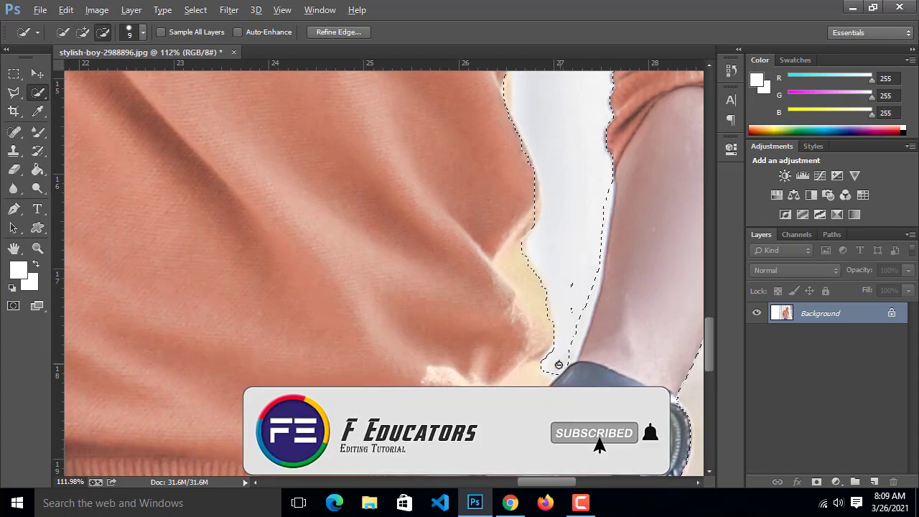
pyautogui.moveTo(605, 226); pyautogui.dragTo(574, 351)
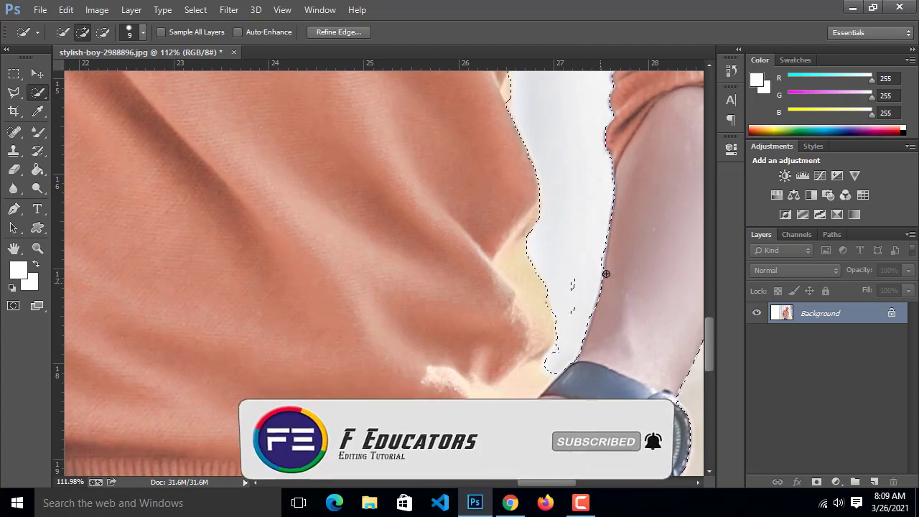
pyautogui.moveTo(607, 273); pyautogui.dragTo(602, 303)
pyautogui.scroll(-1, 564, 244)
pyautogui.scroll(-5, 538, 209)
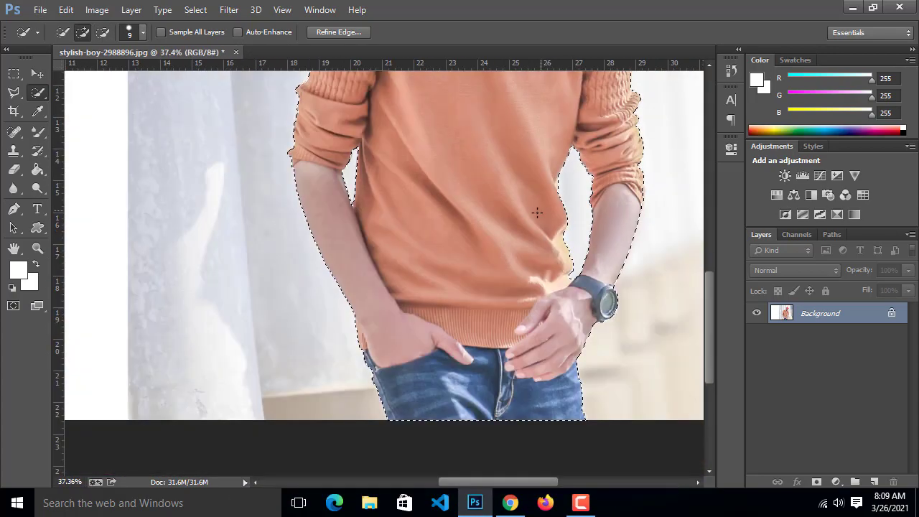
# - Open Refine Edge for the selection and set the edge detection radius to 2.6 px
pyautogui.moveTo(538, 209); pyautogui.dragTo(519, 431)
pyautogui.scroll(3, 563, 197)
pyautogui.scroll(3, 563, 198)
pyautogui.press('l')
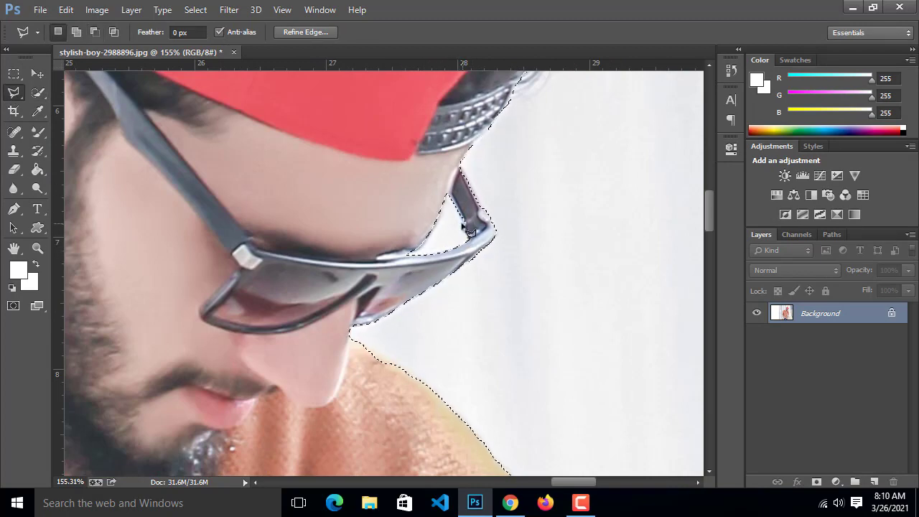
pyautogui.rightClick(476, 183)
pyautogui.click(481, 248)
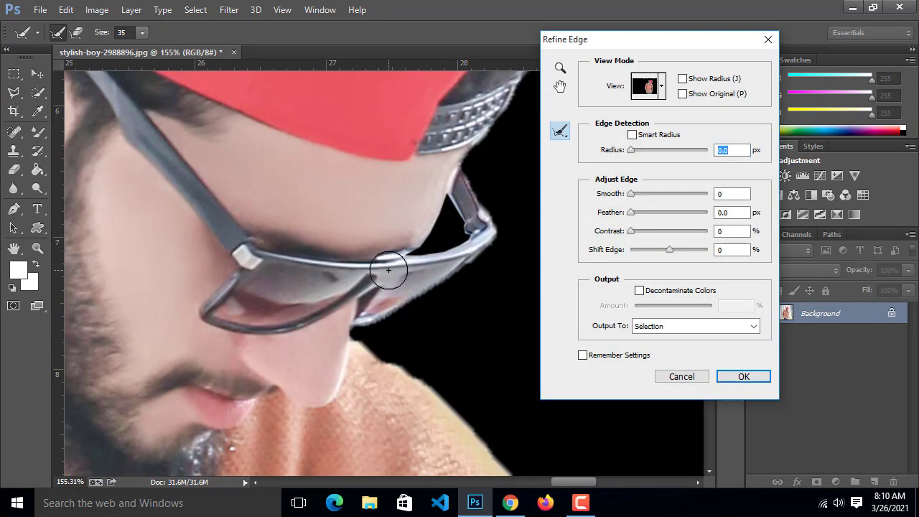
pyautogui.scroll(-3, 388, 270)
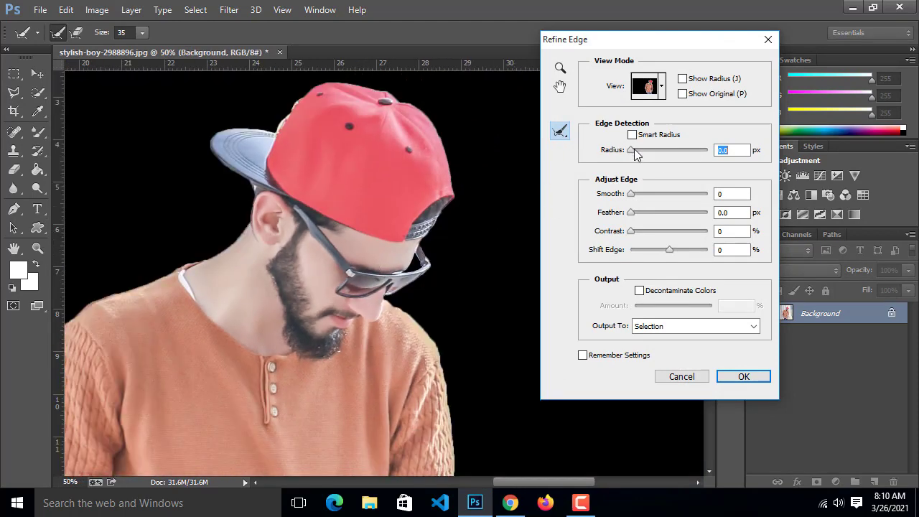
pyautogui.moveTo(634, 149); pyautogui.dragTo(640, 152)
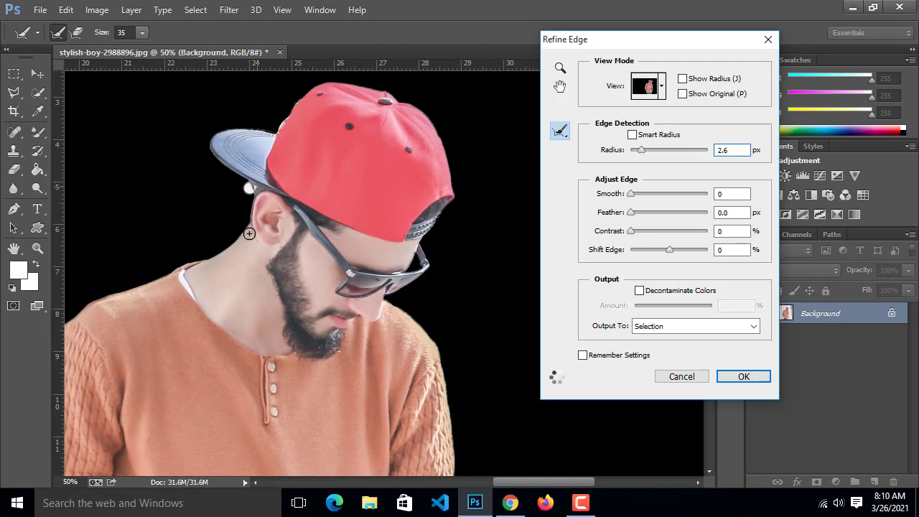
# - Refine the cutout's edge along the cap above the brim with a 35 px Refine Radius brush, and check the whole outline
pyautogui.scroll(3, 287, 160)
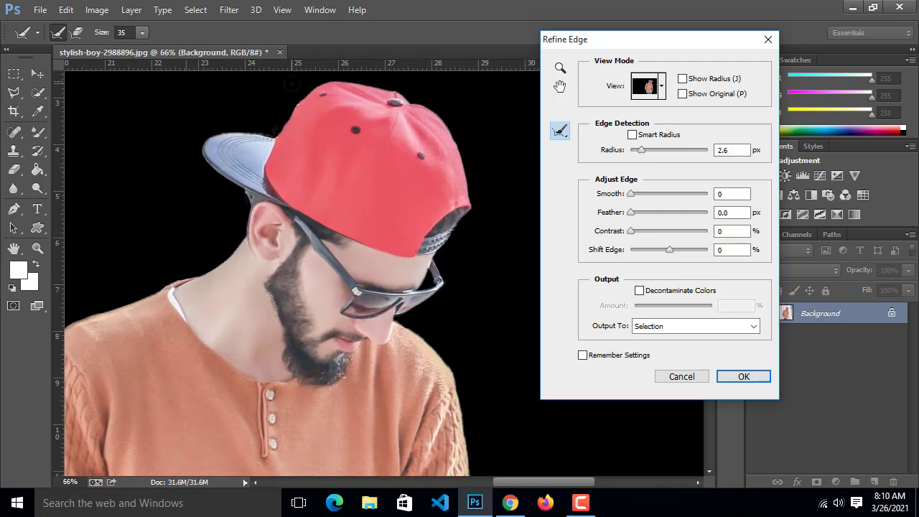
pyautogui.moveTo(312, 180)
pyautogui.mouseDown()
pyautogui.moveTo(308, 122)
pyautogui.moveTo(262, 179)
pyautogui.moveTo(321, 186)
pyautogui.mouseUp()
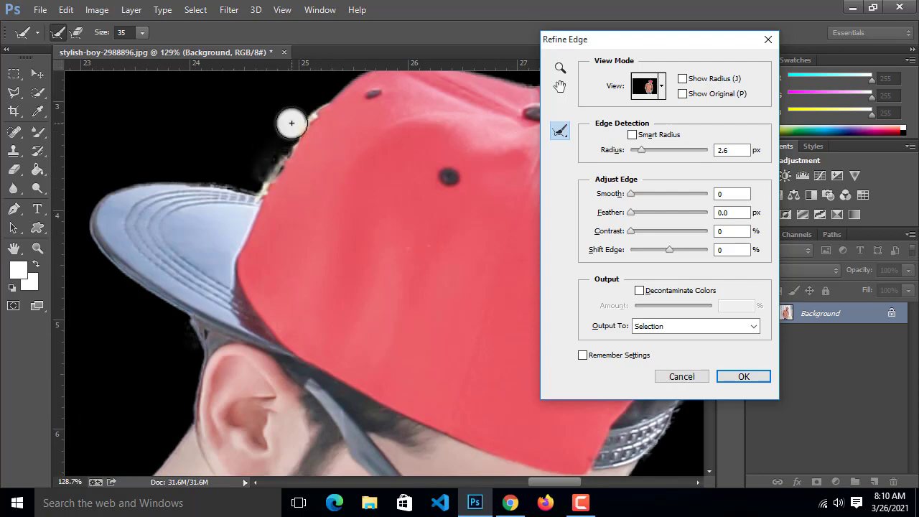
pyautogui.scroll(-3, 323, 215)
pyautogui.moveTo(244, 409); pyautogui.dragTo(424, 230)
pyautogui.moveTo(370, 405); pyautogui.dragTo(178, 232)
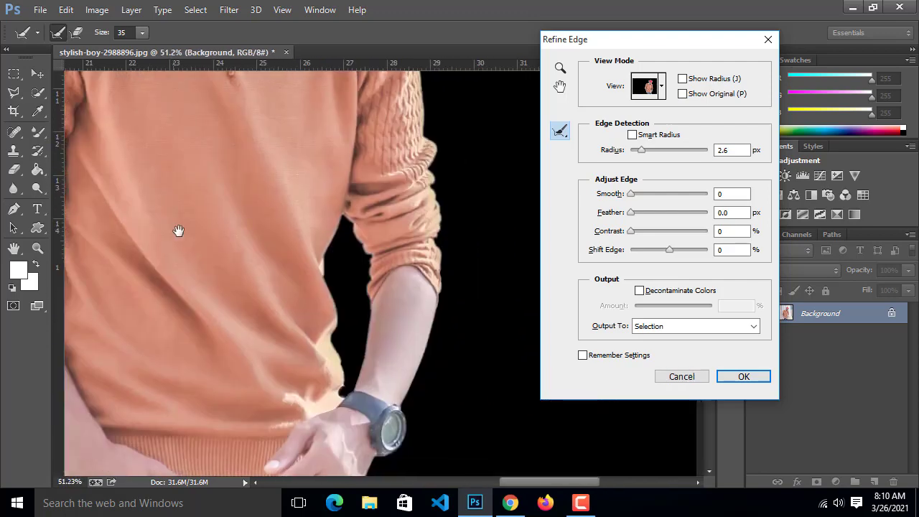
pyautogui.scroll(-3, 240, 302)
pyautogui.scroll(1, 202, 201)
pyautogui.moveTo(213, 191); pyautogui.dragTo(219, 311)
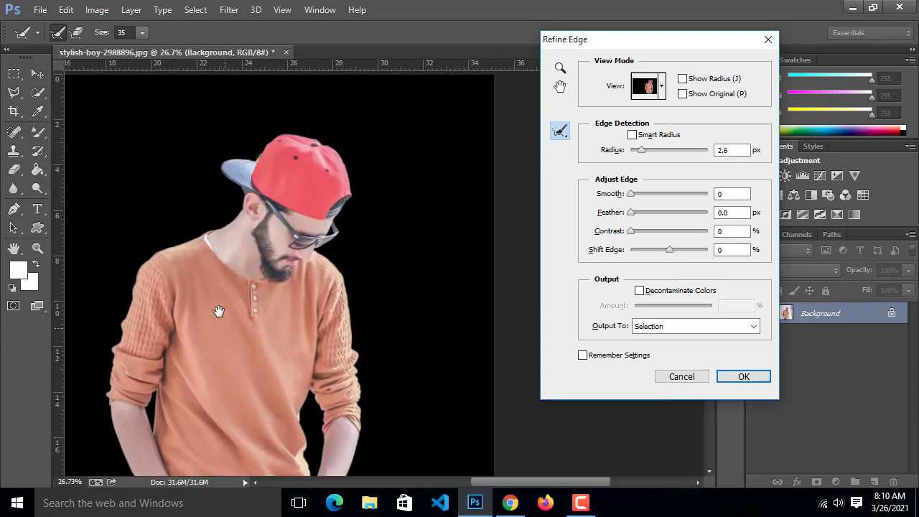
# - Output the refined selection to a new layer and check the cutout by toggling the original background's visibility
pyautogui.click(710, 327)
pyautogui.click(687, 362)
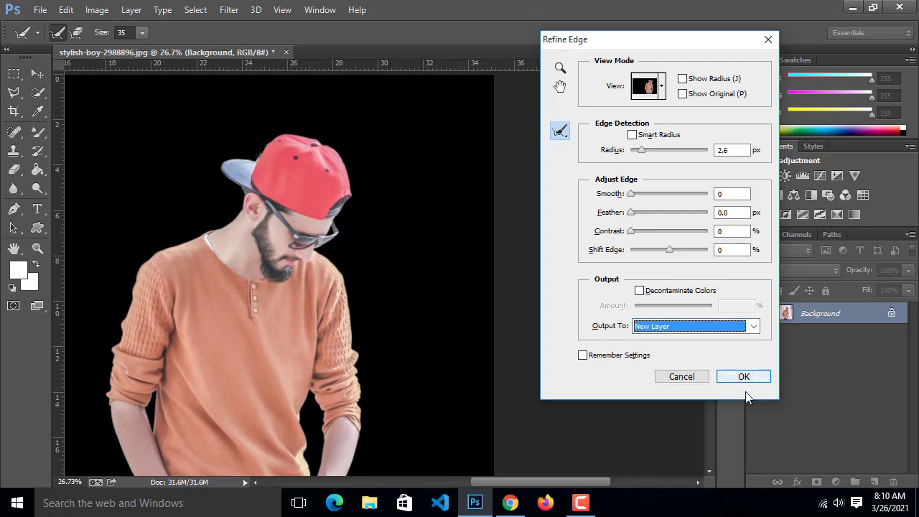
pyautogui.click(743, 379)
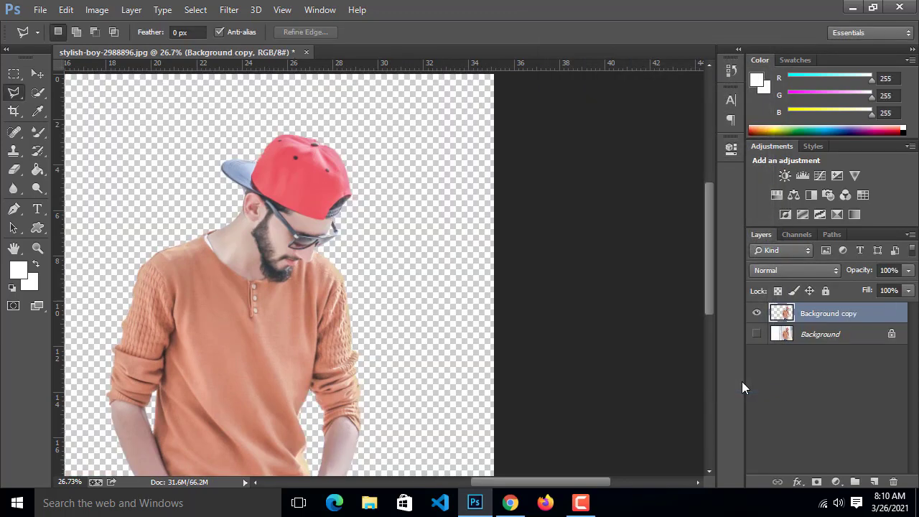
pyautogui.click(755, 335)
pyautogui.click(755, 335)
pyautogui.scroll(-2, 252, 319)
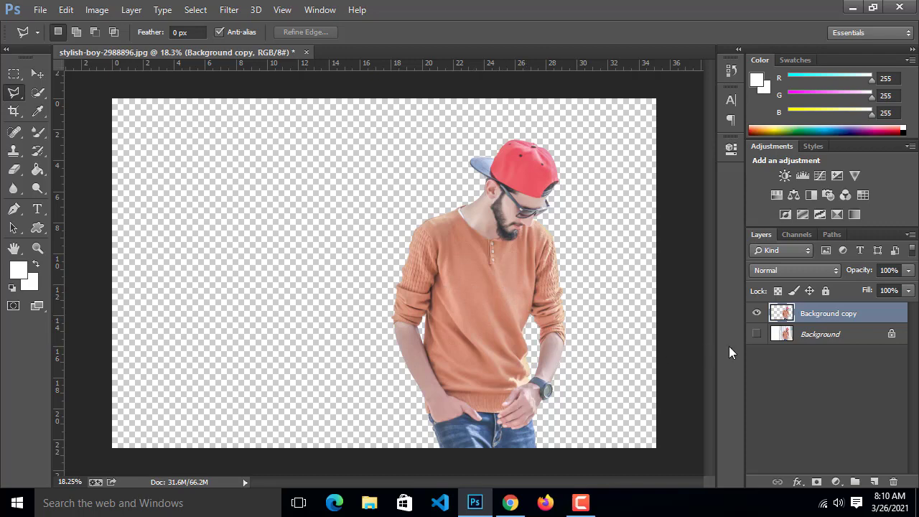
# - Add a Solid Color fill layer in dark grey 444444 between the cutout and the original background
pyautogui.click(815, 334)
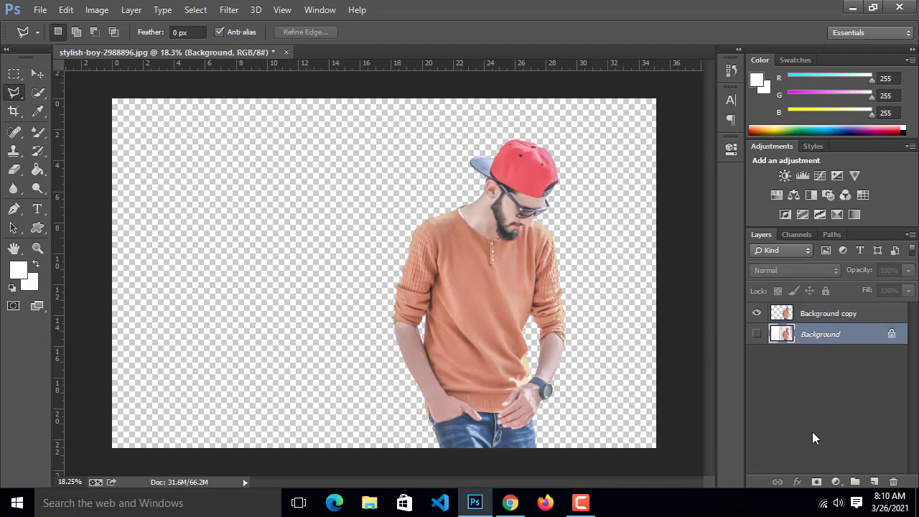
pyautogui.click(833, 482)
pyautogui.click(820, 173)
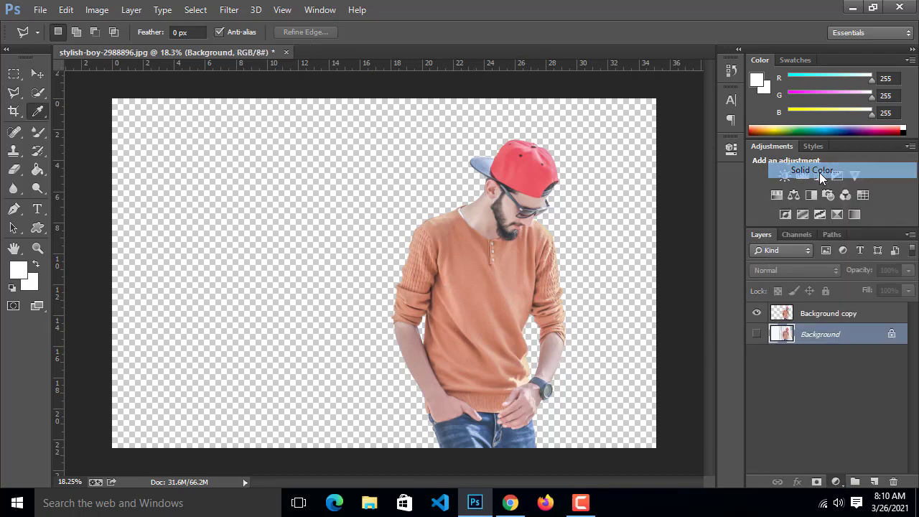
pyautogui.moveTo(583, 305); pyautogui.dragTo(550, 375)
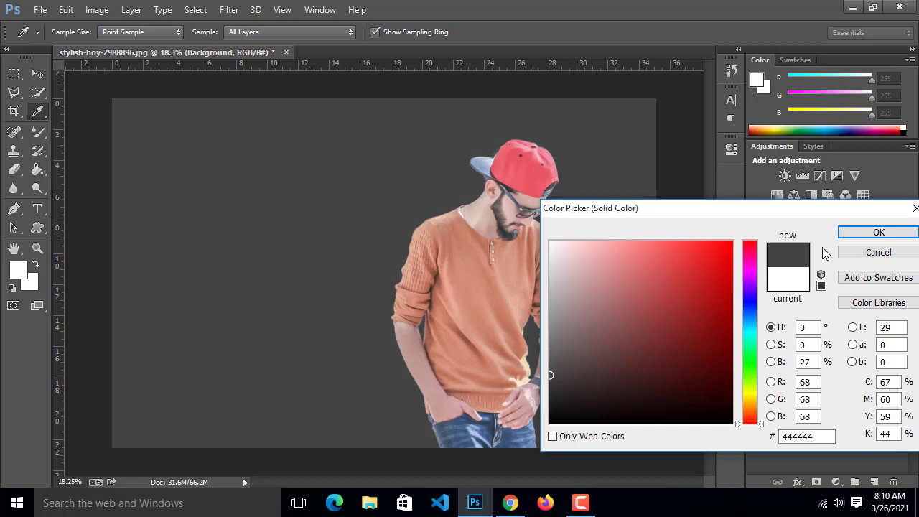
pyautogui.click(878, 233)
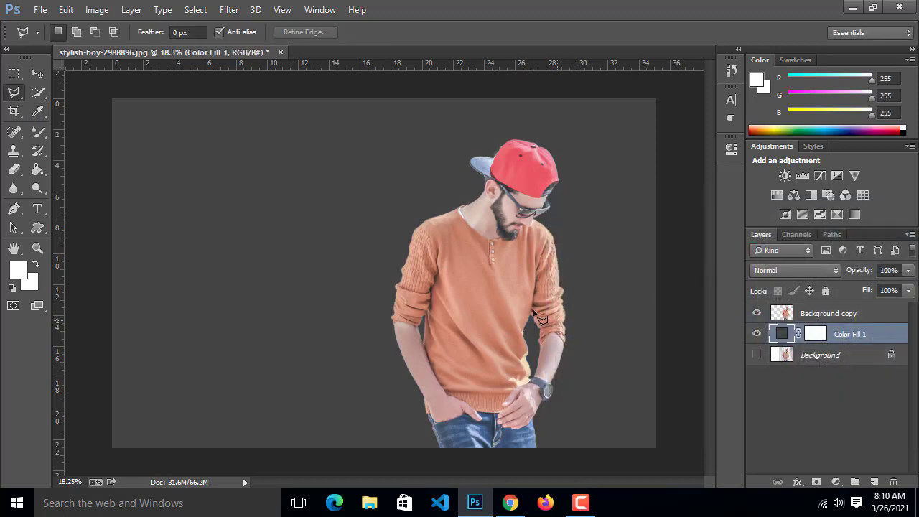
# - Flip the man's cutout horizontally and shift it toward the right edge of the canvas, leaving the left half empty
pyautogui.click(38, 75)
pyautogui.click(819, 316)
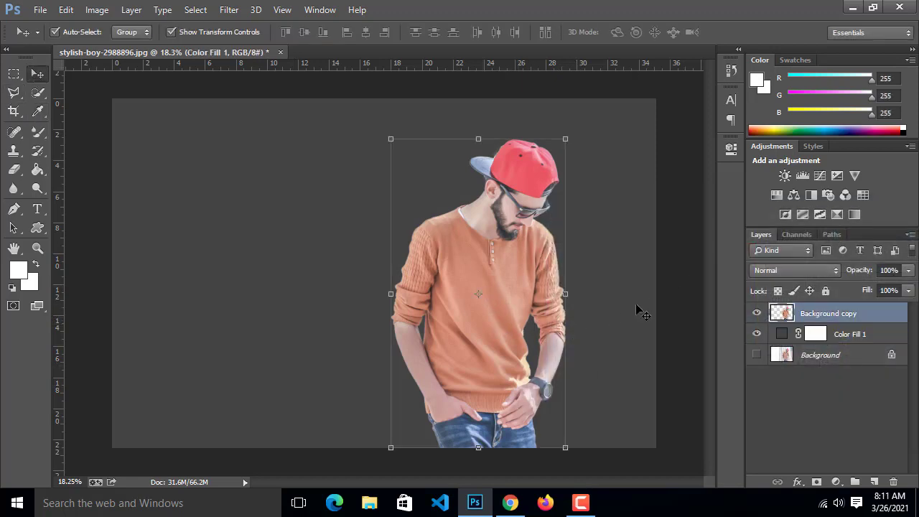
pyautogui.hotkey('ctrl', 't')
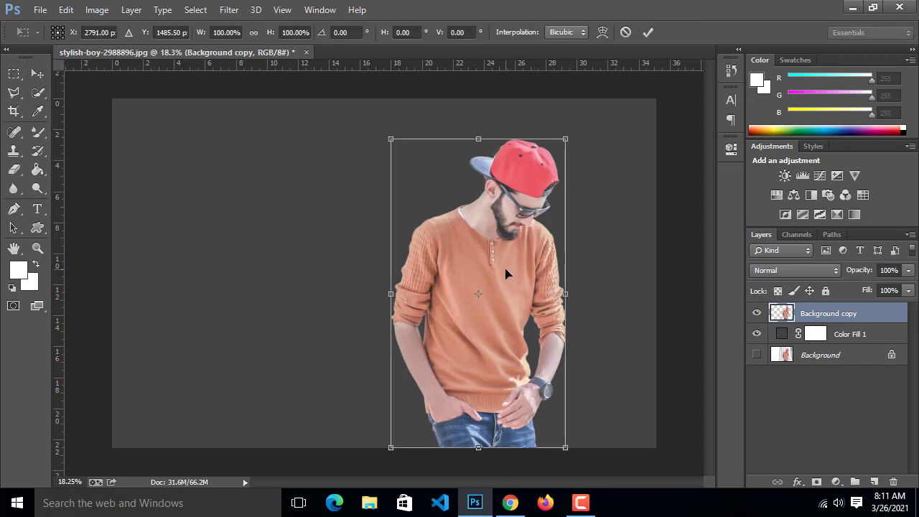
pyautogui.rightClick(507, 276)
pyautogui.click(545, 244)
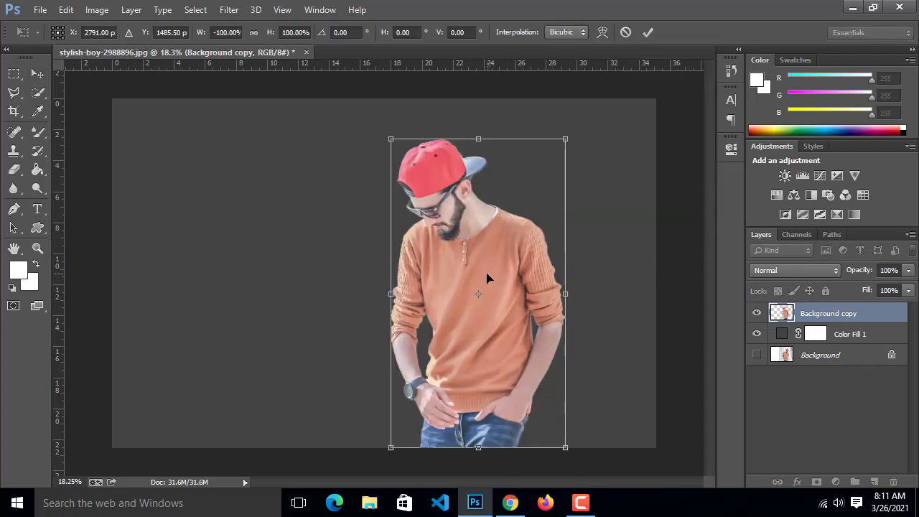
pyautogui.moveTo(488, 277); pyautogui.dragTo(538, 276)
pyautogui.press('Return')
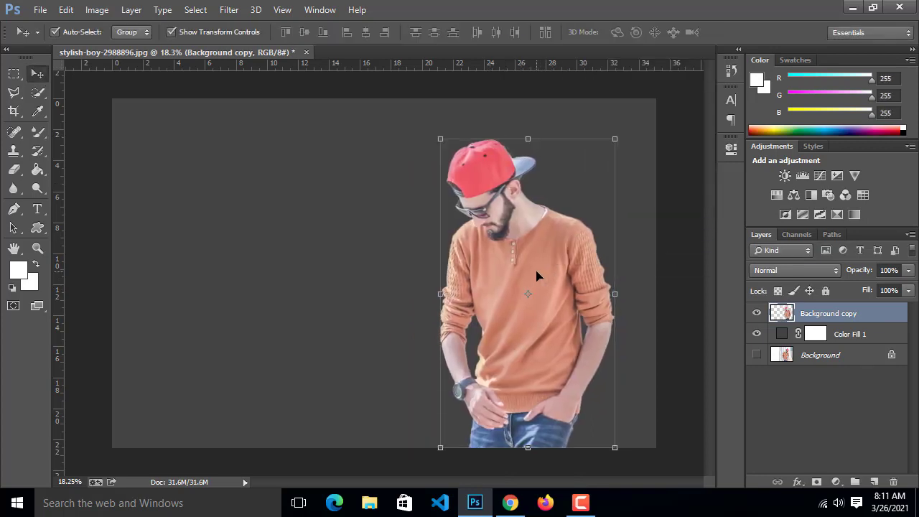
# - Enlarge the cutout slightly about its centre and nudge it down so its lower edge runs past the canvas
pyautogui.moveTo(615, 139); pyautogui.dragTo(624, 123)
pyautogui.press('Return')
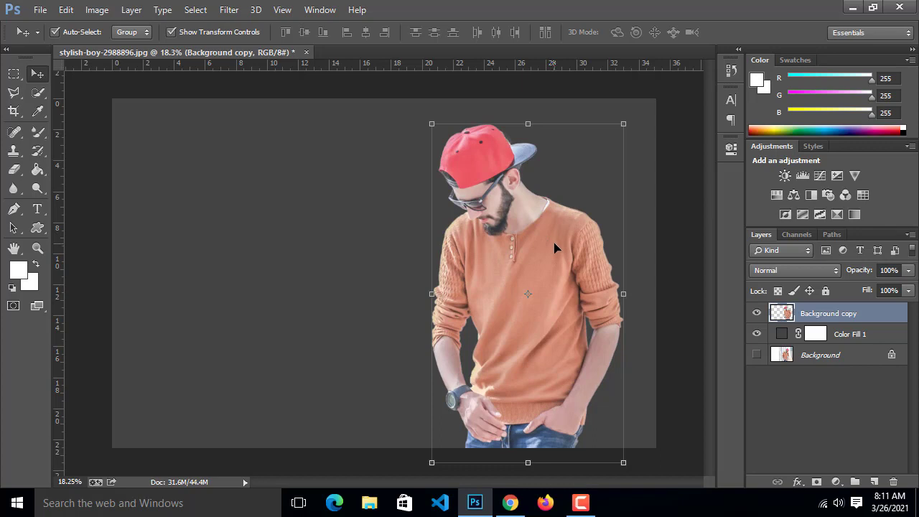
pyautogui.moveTo(550, 251); pyautogui.dragTo(552, 255)
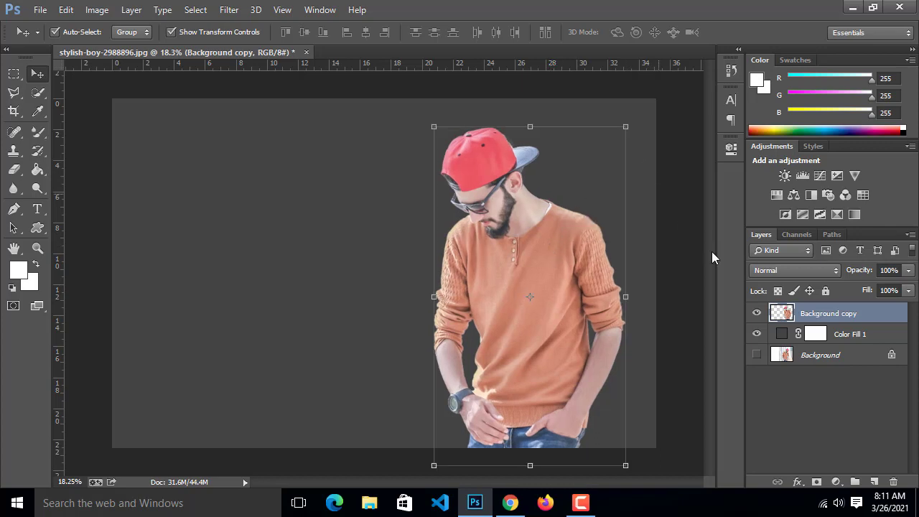
# - Open the Camera Raw filter on the cutout, keep Temperature at 0, darken the bright tones and raise Vibrance
pyautogui.hotkey('ctrl', 'shift', 'a')
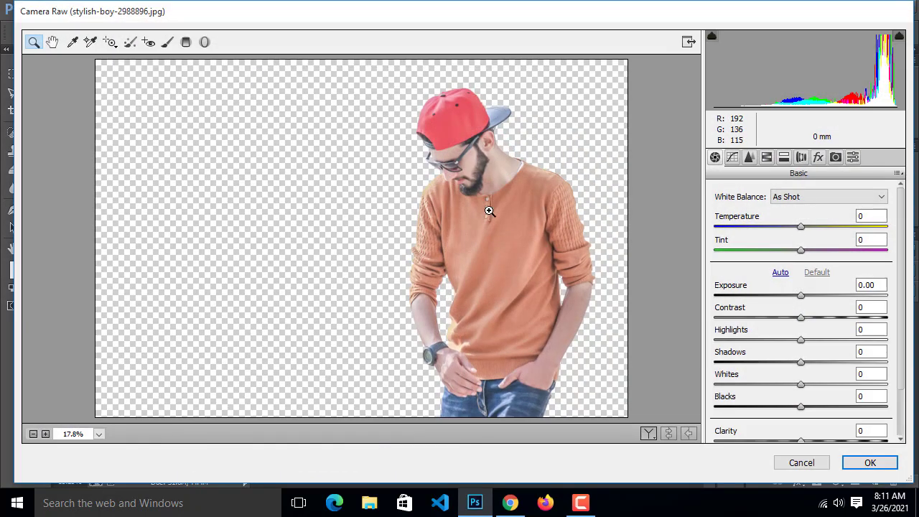
pyautogui.scroll(-3, 789, 379)
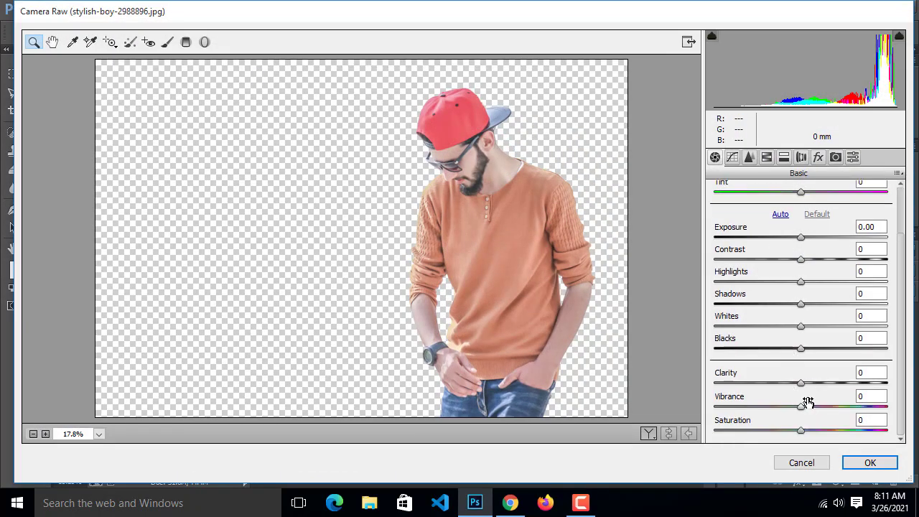
pyautogui.scroll(3, 808, 402)
pyautogui.moveTo(800, 229); pyautogui.dragTo(797, 231)
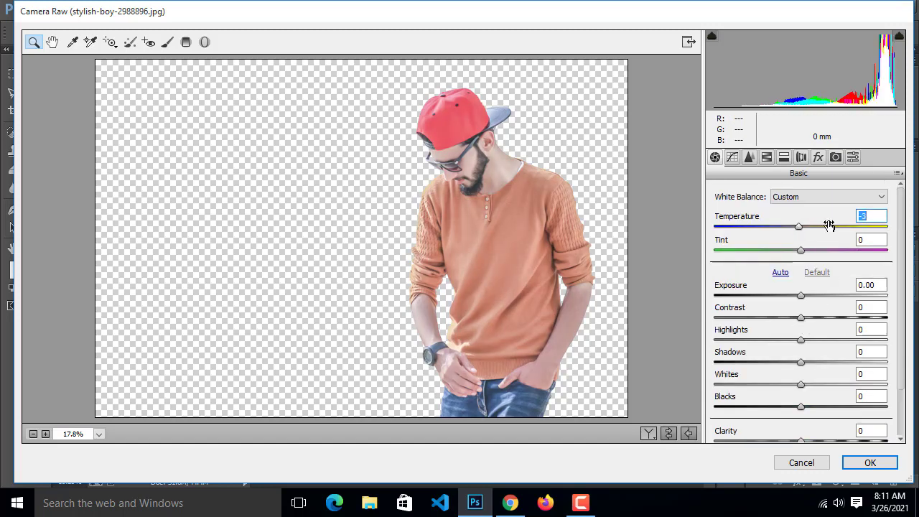
pyautogui.write('0')
pyautogui.moveTo(801, 296); pyautogui.dragTo(723, 305)
pyautogui.scroll(-2, 811, 330)
pyautogui.moveTo(800, 331); pyautogui.dragTo(816, 352)
pyautogui.moveTo(801, 407); pyautogui.dragTo(822, 413)
# - Lower the Oranges saturation to -12 in the HSL adjustments and apply the Camera Raw filter
pyautogui.click(767, 158)
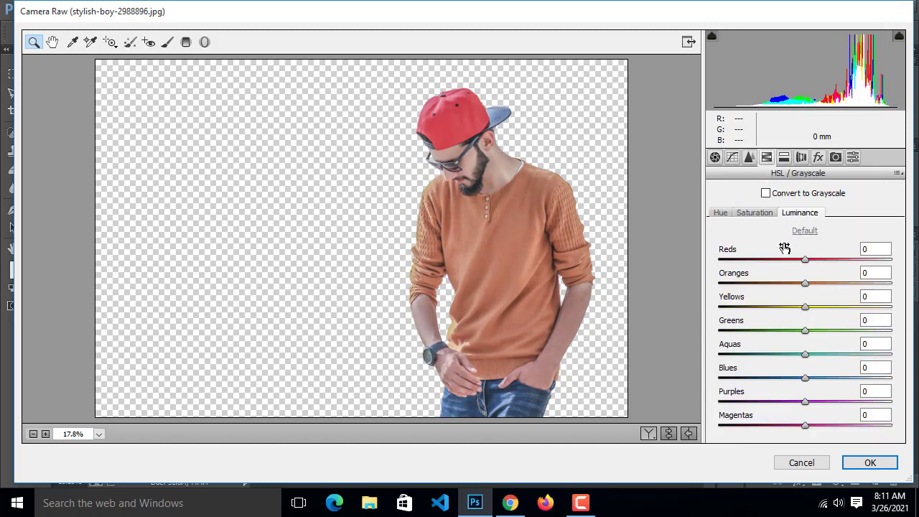
pyautogui.moveTo(805, 283)
pyautogui.mouseDown()
pyautogui.moveTo(832, 286)
pyautogui.moveTo(797, 286)
pyautogui.mouseUp()
pyautogui.click(753, 212)
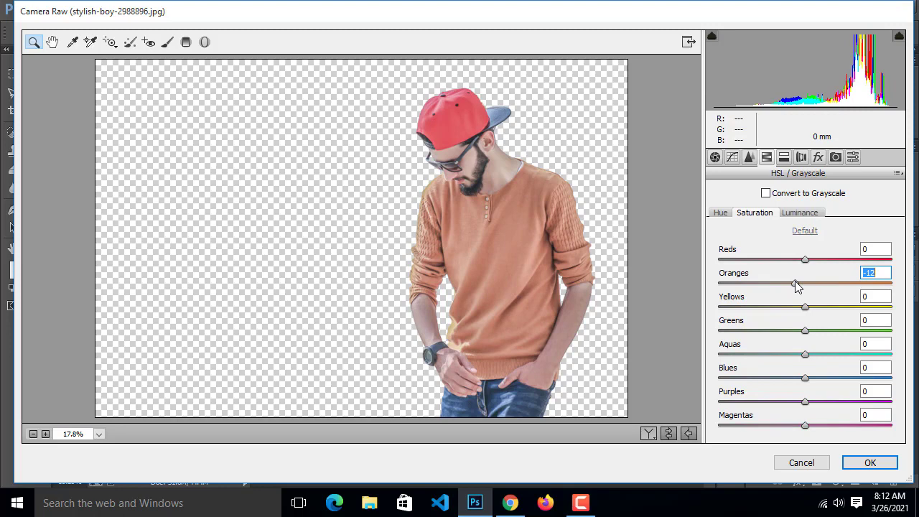
pyautogui.click(876, 465)
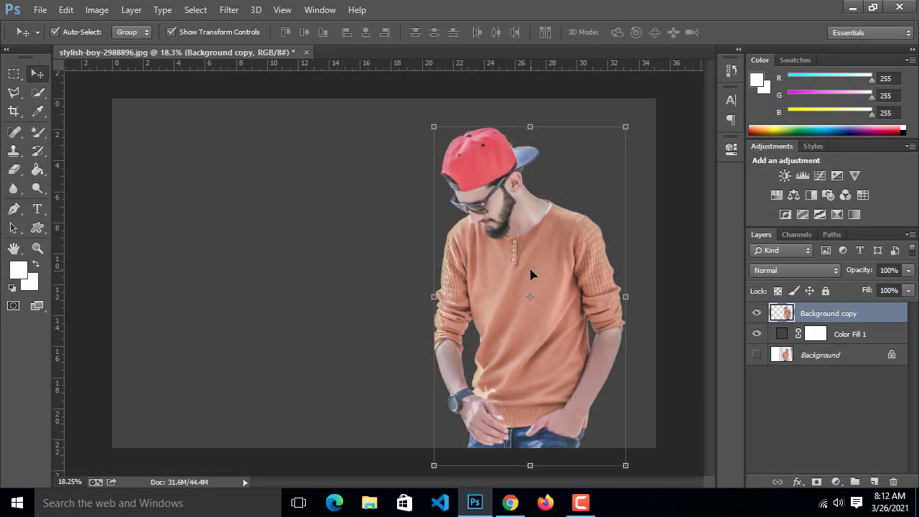
# - Inspect the graded face up close and move the cutout about 0.41 cm right and 0.10 cm down
pyautogui.scroll(10, 530, 275)
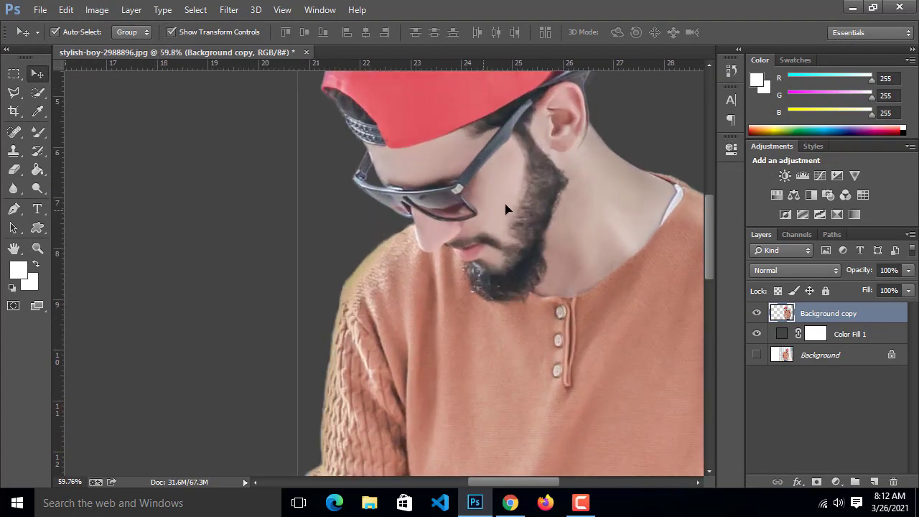
pyautogui.scroll(-11, 616, 263)
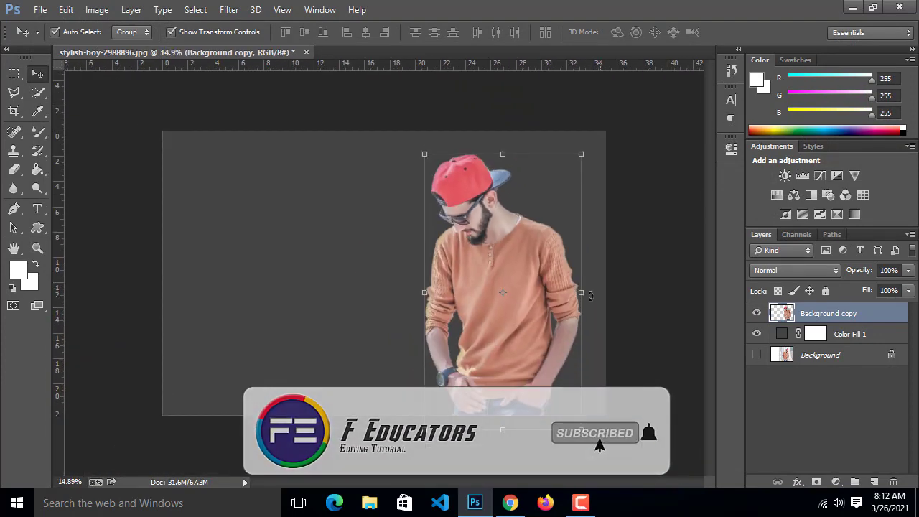
pyautogui.scroll(1, 517, 328)
pyautogui.moveTo(524, 334); pyautogui.dragTo(524, 336)
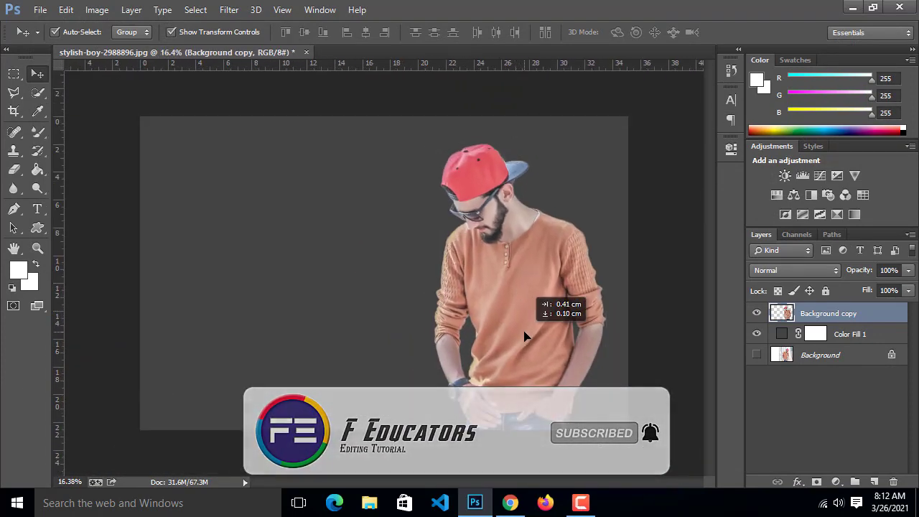
# - Darken the solid colour background fill to 3d3d3d
pyautogui.doubleClick(782, 333)
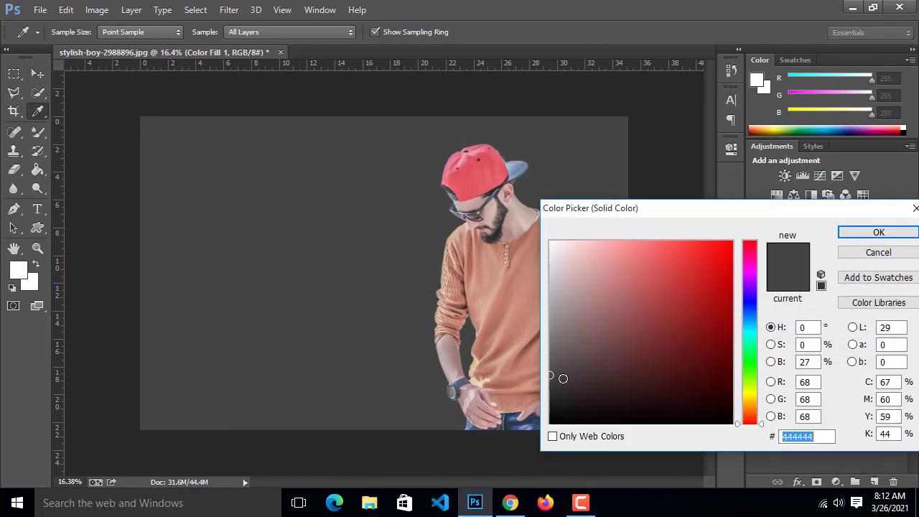
pyautogui.moveTo(563, 379); pyautogui.dragTo(548, 379)
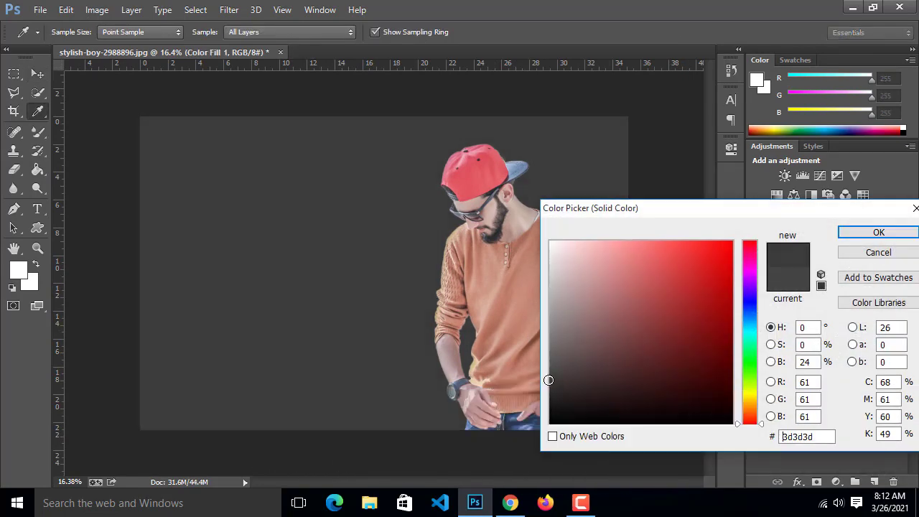
pyautogui.click(867, 232)
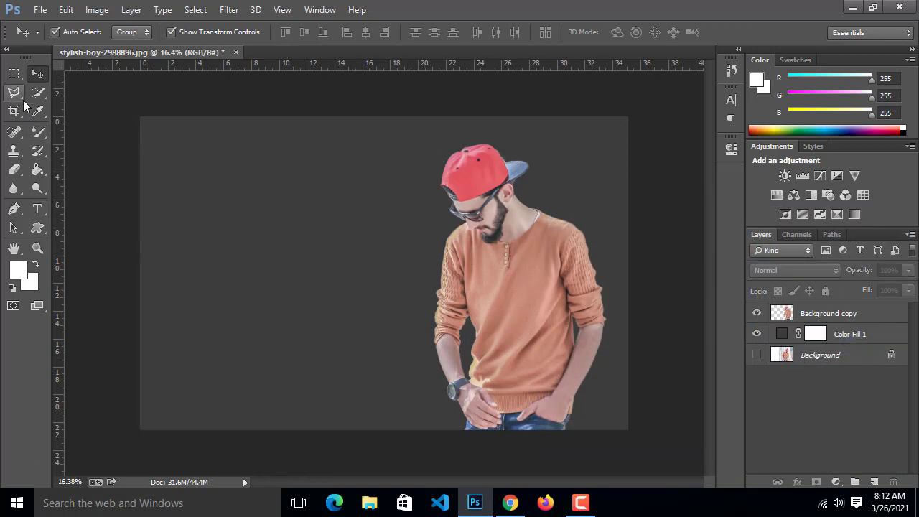
# - Duplicate the man's cutout layer
pyautogui.hotkey('ctrl', 'j')
pyautogui.click(529, 288)
pyautogui.hotkey('ctrl', 'j')
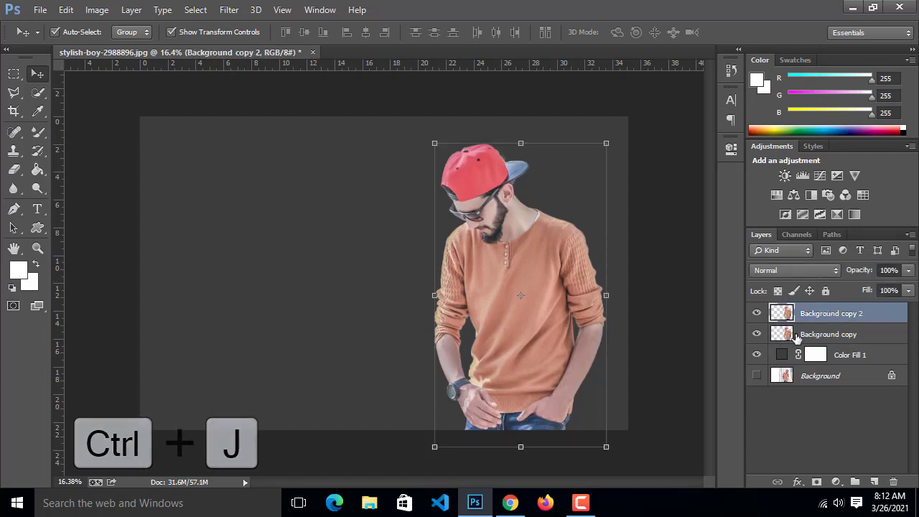
# - Transform the lower cutout copy: move it to the canvas's left half, flip it horizontally and enlarge it to reach the upper edge
pyautogui.click(775, 331)
pyautogui.hotkey('ctrl', 't')
pyautogui.moveTo(524, 282); pyautogui.dragTo(277, 244)
pyautogui.rightClick(265, 257)
pyautogui.click(313, 229)
pyautogui.moveTo(325, 127); pyautogui.dragTo(386, 66)
pyautogui.moveTo(283, 181); pyautogui.dragTo(278, 234)
pyautogui.press('Return')
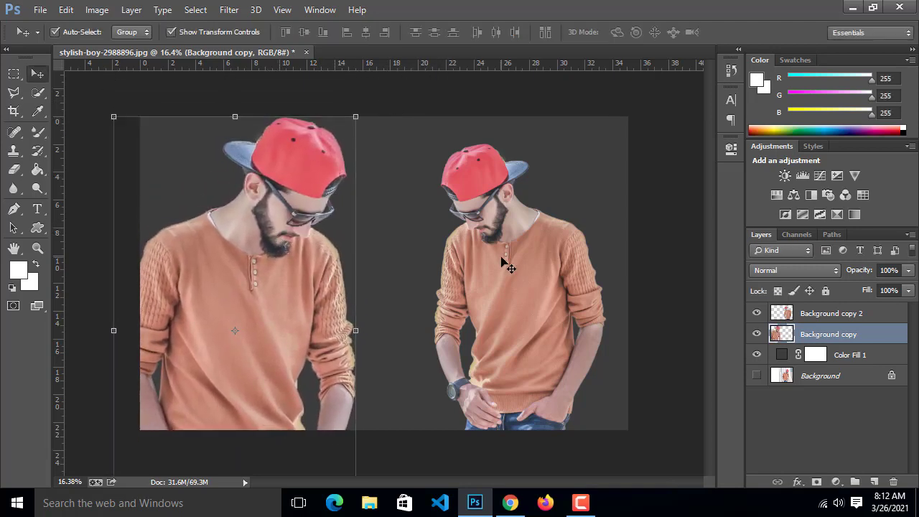
# - Nudge the smaller cutout slightly right and reduce the large left copy's opacity to 57%
pyautogui.moveTo(503, 262); pyautogui.dragTo(506, 262)
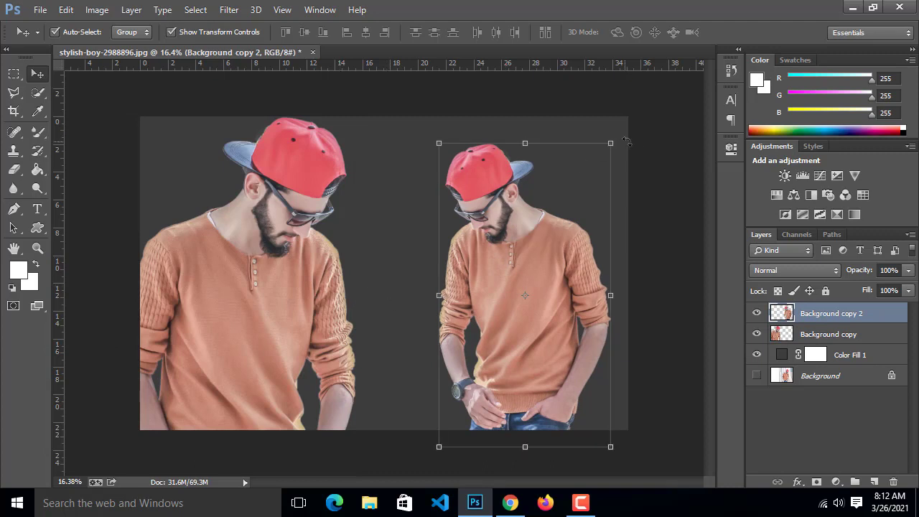
pyautogui.click(656, 156)
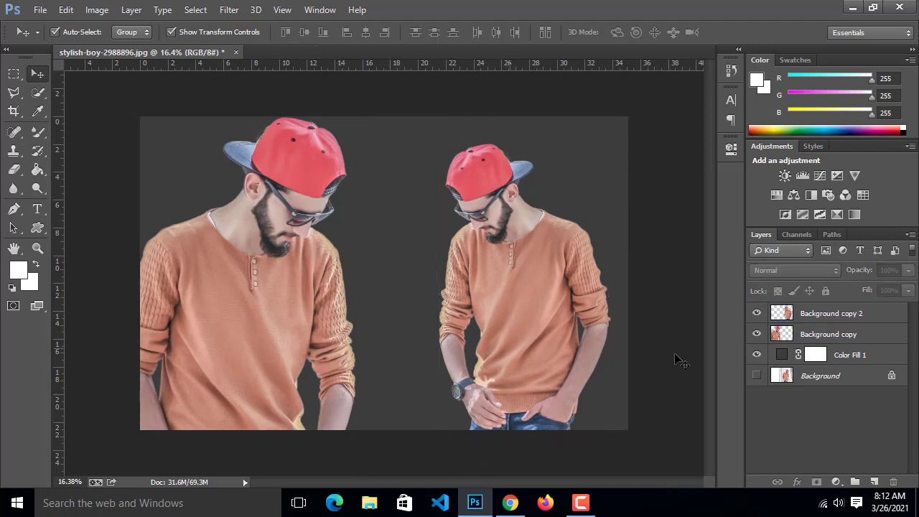
pyautogui.click(805, 334)
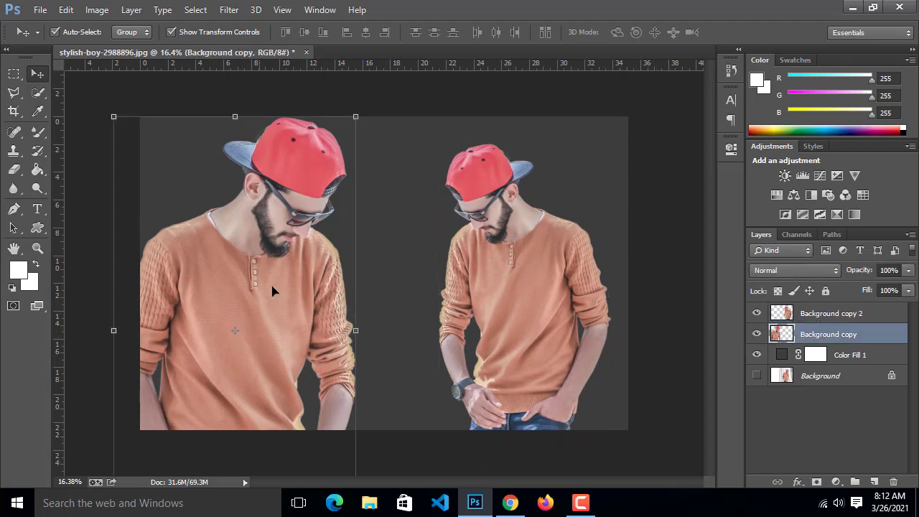
pyautogui.moveTo(861, 275); pyautogui.dragTo(868, 277)
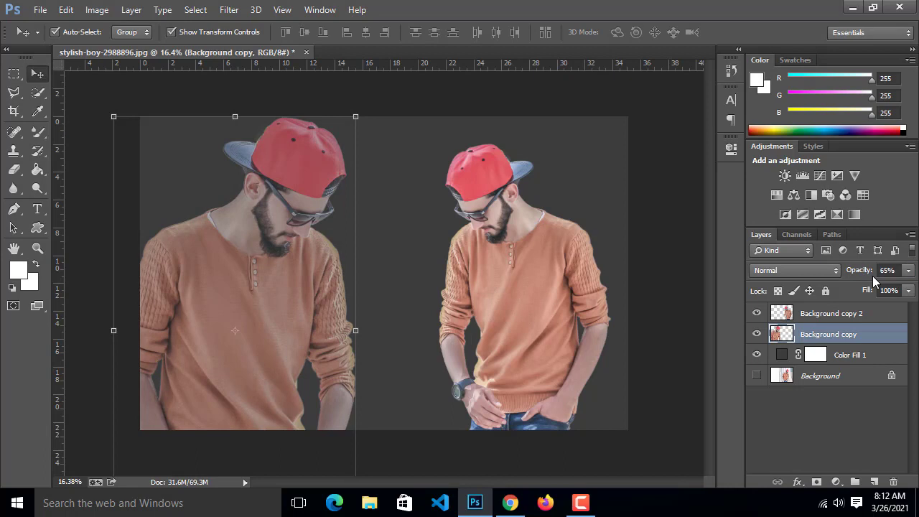
pyautogui.moveTo(870, 273); pyautogui.dragTo(865, 273)
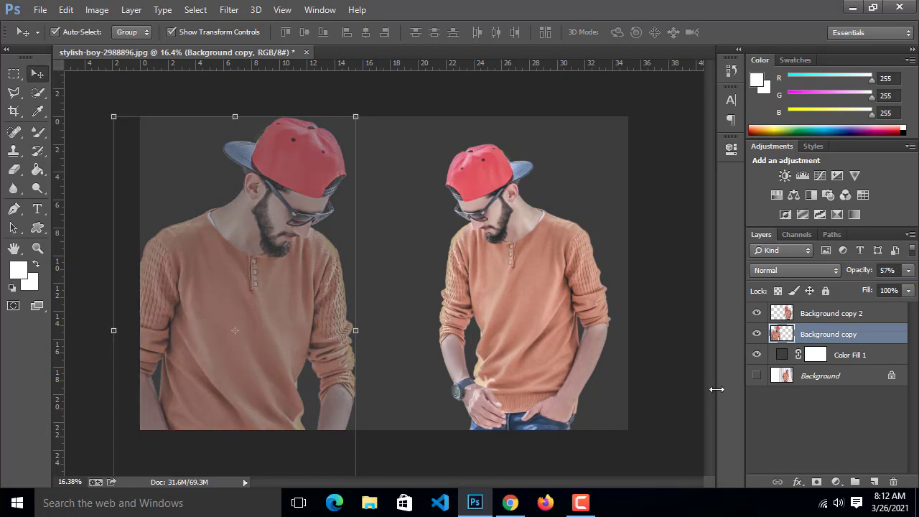
pyautogui.click(695, 389)
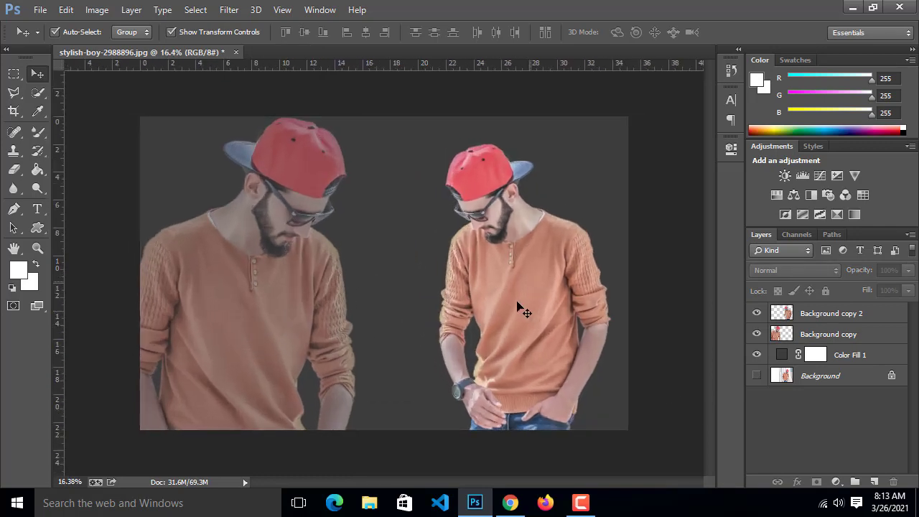
# - Add an empty layer above the large copy and select a rectangle about 33.3 × 20.8 cm just inside the canvas edges
pyautogui.click(826, 334)
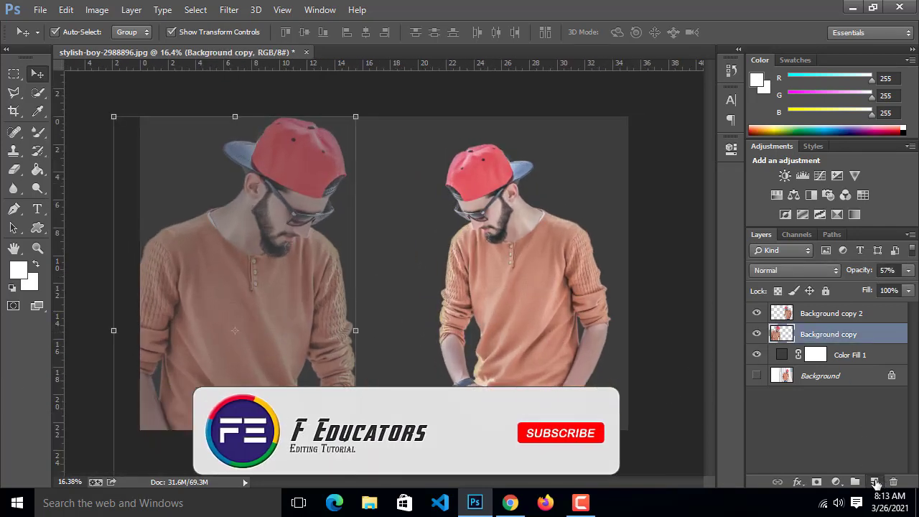
pyautogui.click(874, 482)
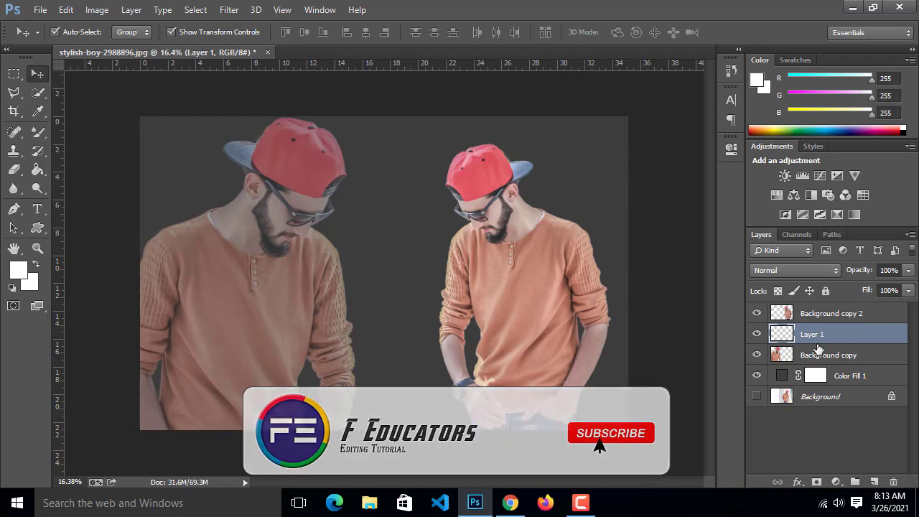
pyautogui.click(11, 76)
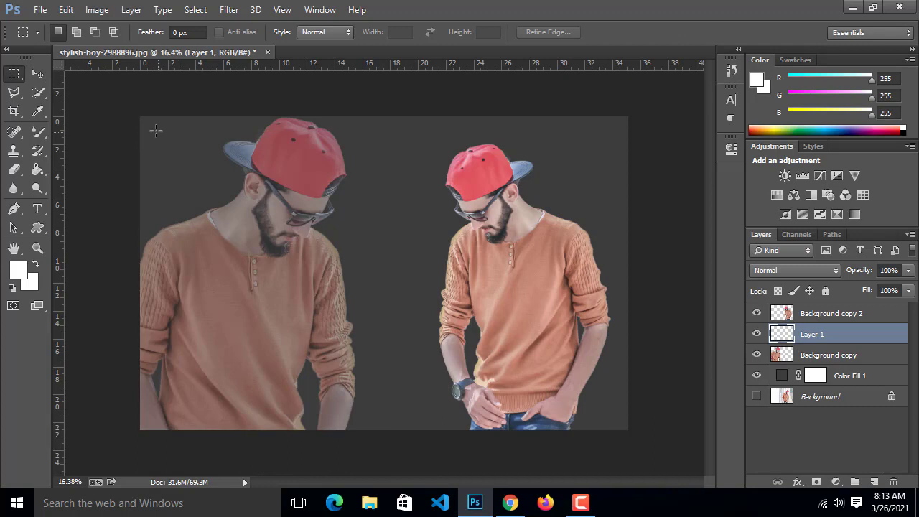
pyautogui.moveTo(234, 185); pyautogui.dragTo(615, 416)
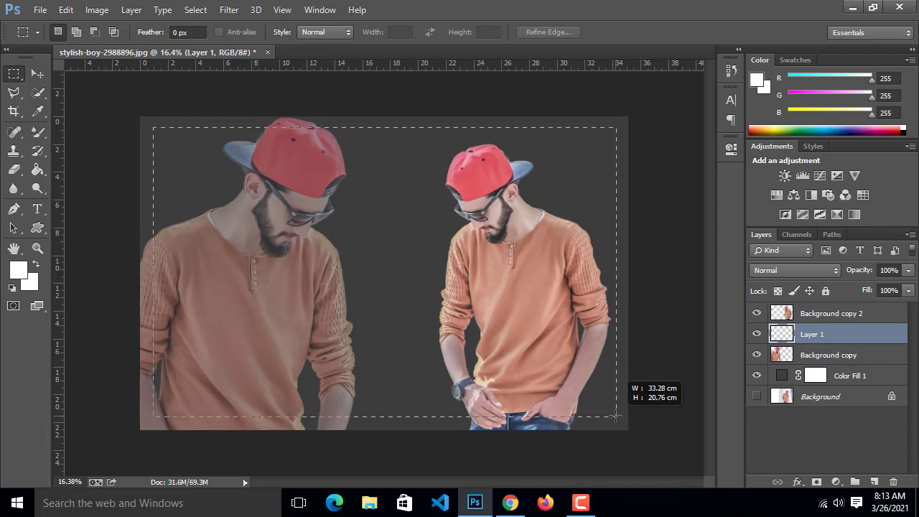
pyautogui.moveTo(616, 415); pyautogui.dragTo(615, 416)
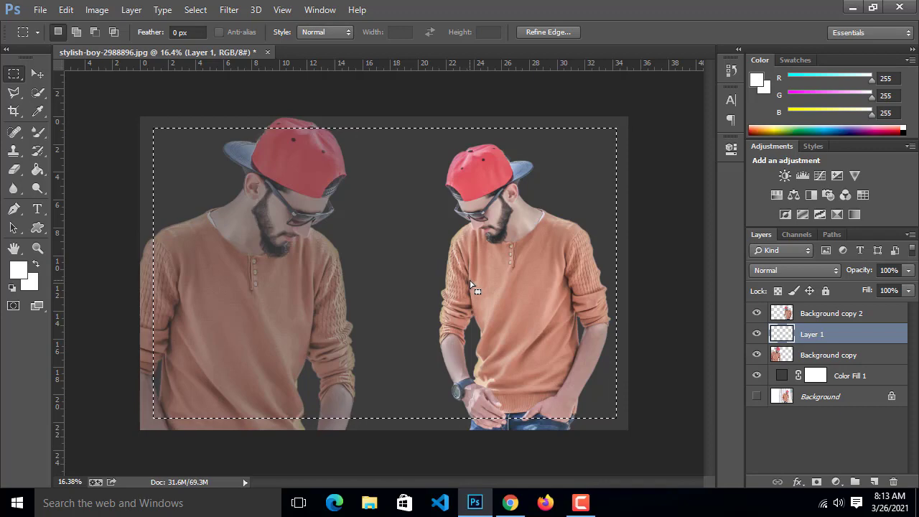
# - Stroke the rectangular selection with a 6 px white line, centred at 100% opacity, and deselect it
pyautogui.rightClick(472, 286)
pyautogui.click(510, 405)
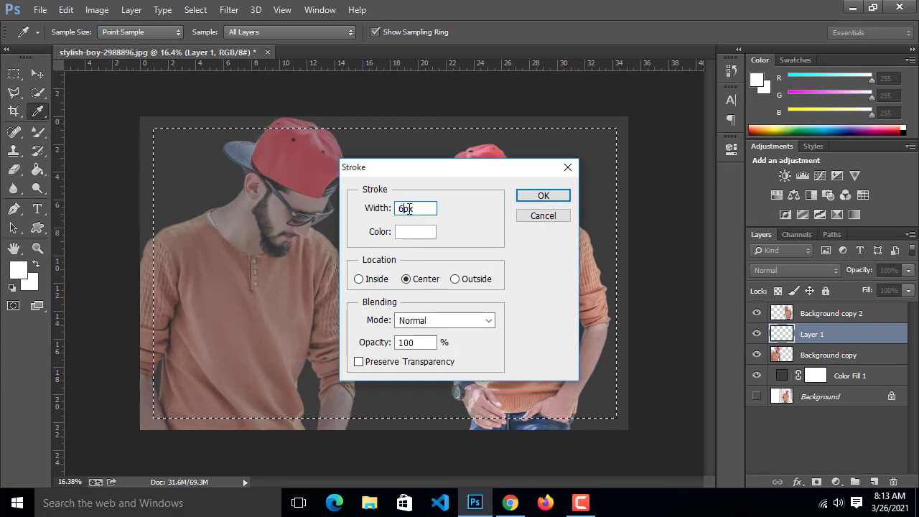
pyautogui.click(542, 197)
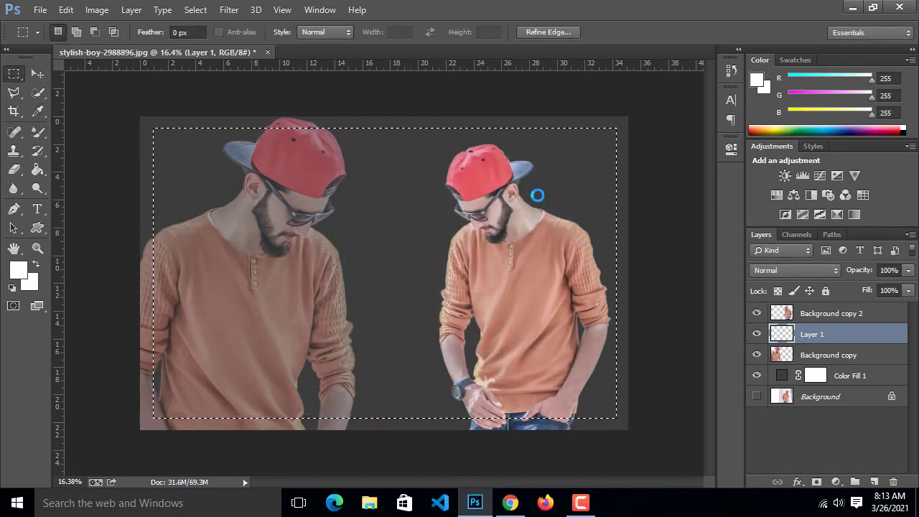
pyautogui.hotkey('ctrl', 'd')
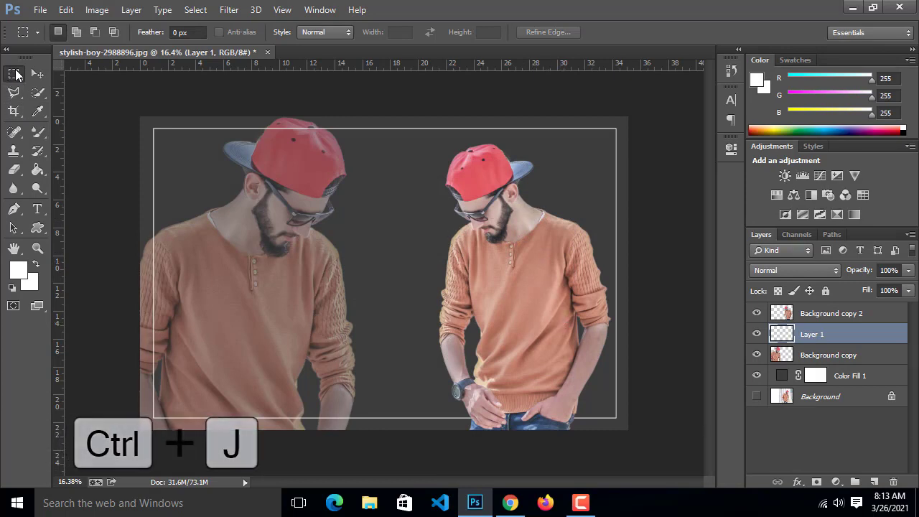
pyautogui.press('v')
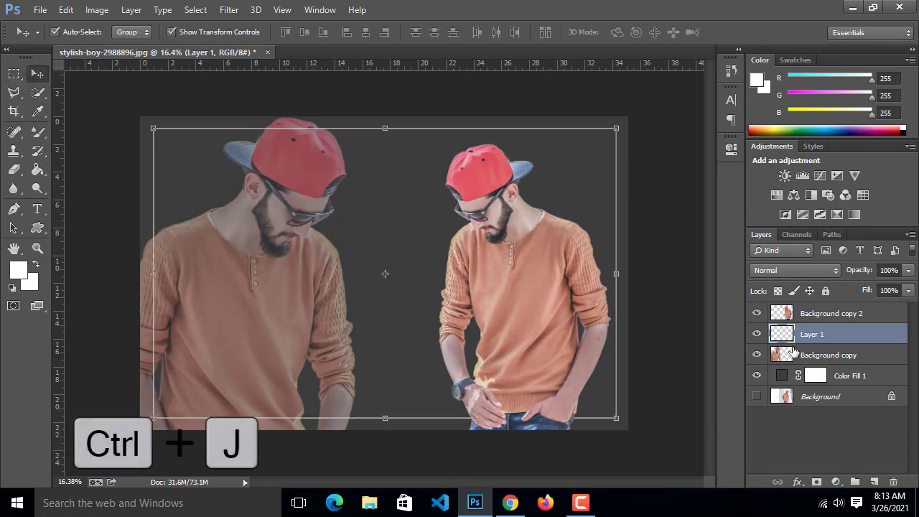
# - Duplicate the white frame layer and scale the copy slightly smaller so it sits just inside the original frame
pyautogui.hotkey('ctrl', 'j')
pyautogui.scroll(2, 620, 130)
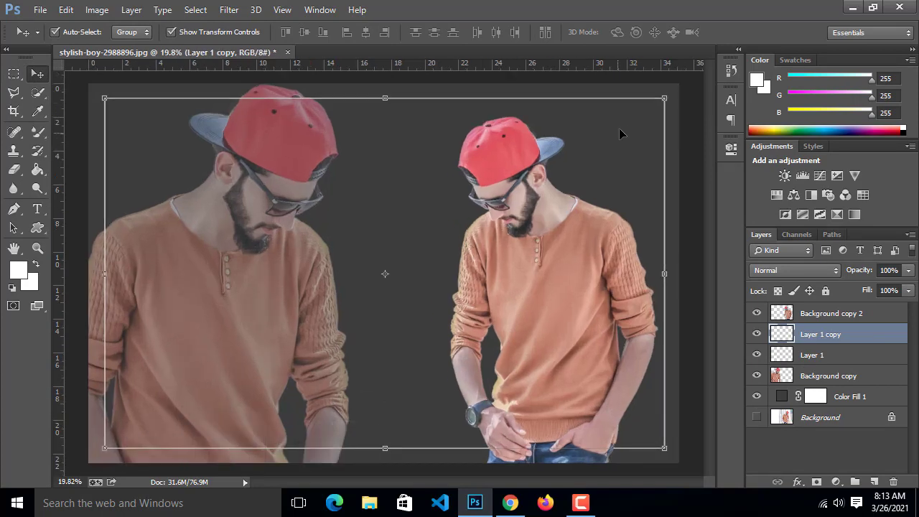
pyautogui.moveTo(665, 97); pyautogui.dragTo(660, 100)
pyautogui.click(647, 31)
pyautogui.click(425, 253)
pyautogui.scroll(-2, 486, 297)
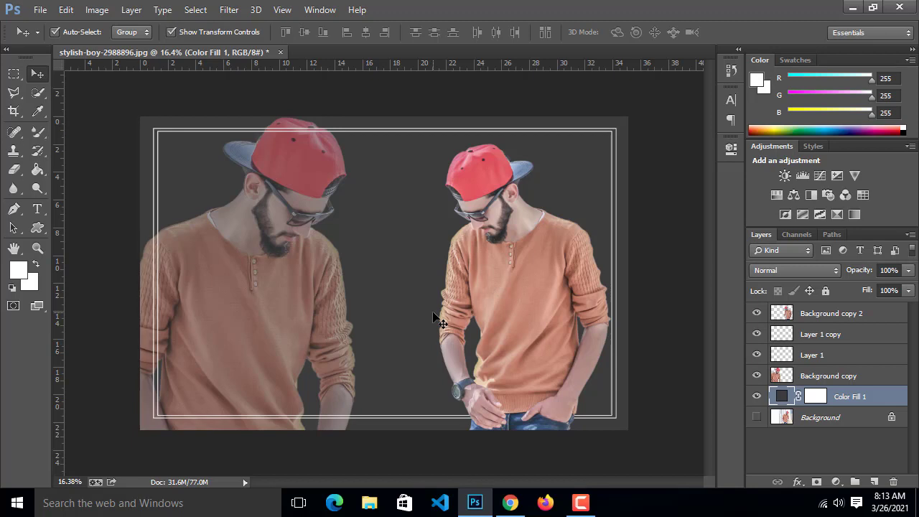
# - Reduce the inner frame's height slightly to even out its gap to the outer frame
pyautogui.click(818, 334)
pyautogui.scroll(2, 404, 207)
pyautogui.moveTo(388, 98); pyautogui.dragTo(389, 102)
pyautogui.click(649, 33)
pyautogui.click(681, 116)
pyautogui.scroll(-1, 536, 172)
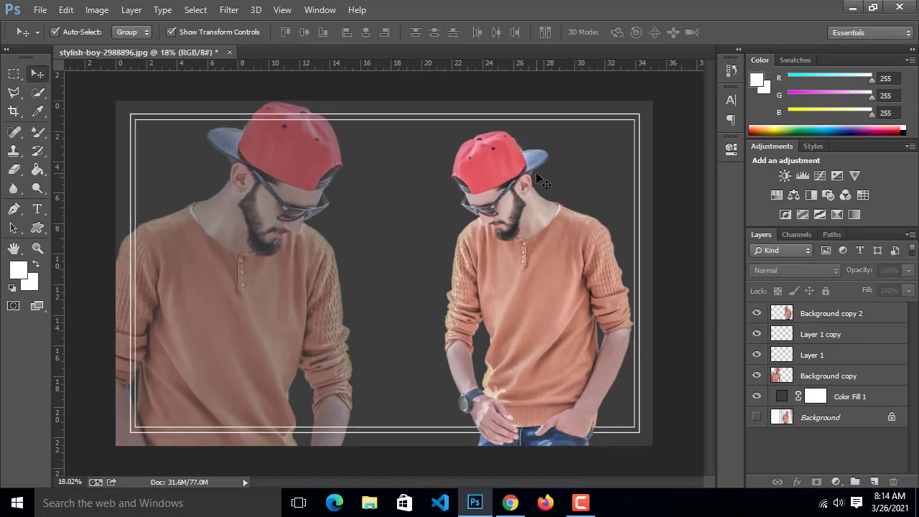
pyautogui.scroll(-1, 536, 171)
pyautogui.scroll(1, 536, 172)
# - Narrow the inner frame to 99.53% of its width
pyautogui.click(814, 357)
pyautogui.click(819, 328)
pyautogui.moveTo(636, 274); pyautogui.dragTo(633, 275)
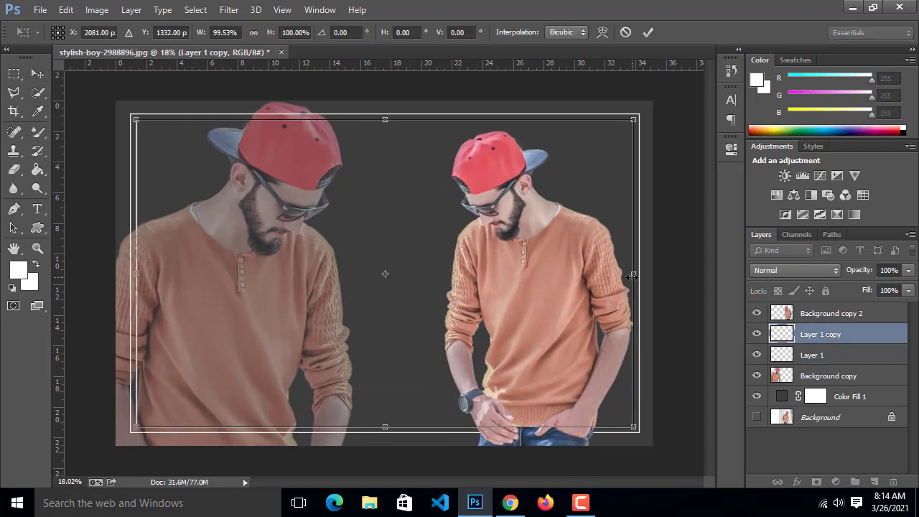
pyautogui.click(649, 32)
pyautogui.click(665, 97)
pyautogui.scroll(-2, 355, 328)
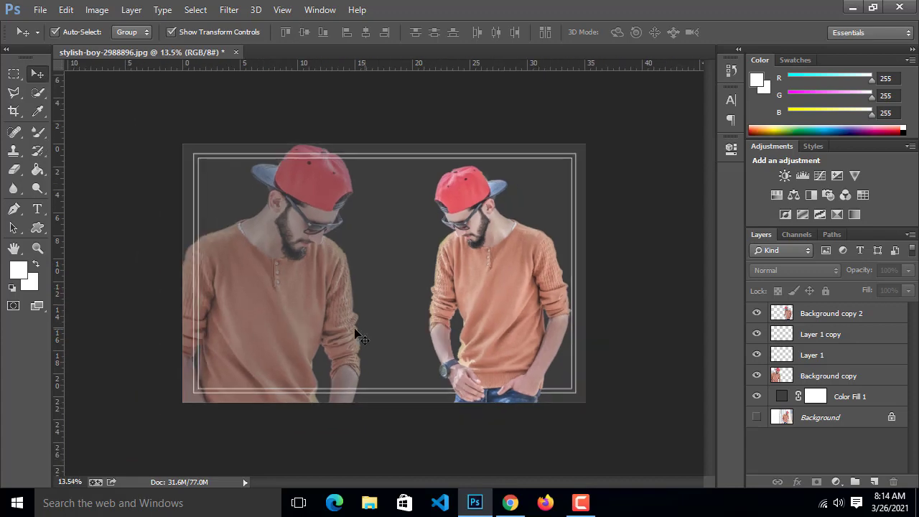
pyautogui.scroll(4, 353, 327)
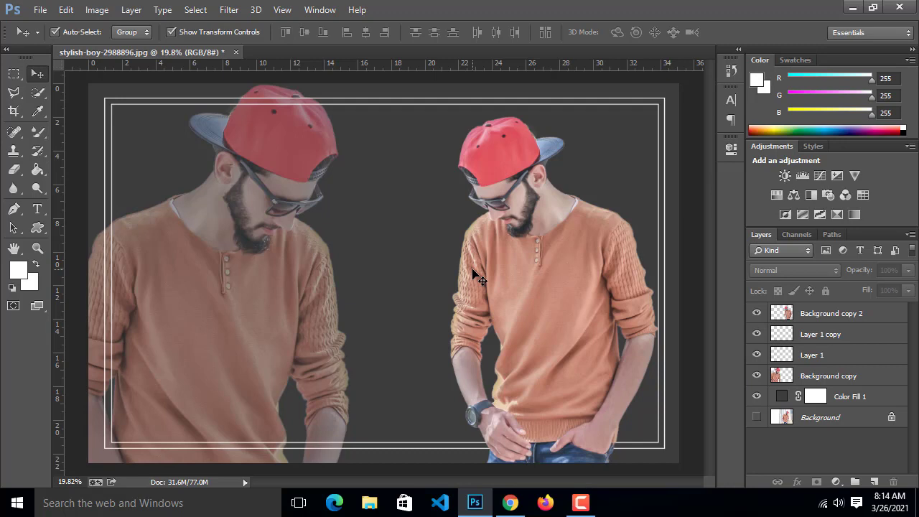
# - Add the white 39 pt Minion Pro text "The phenomenal" over the large faded figure's lower torso and enlarge it to about 137%
pyautogui.click(37, 208)
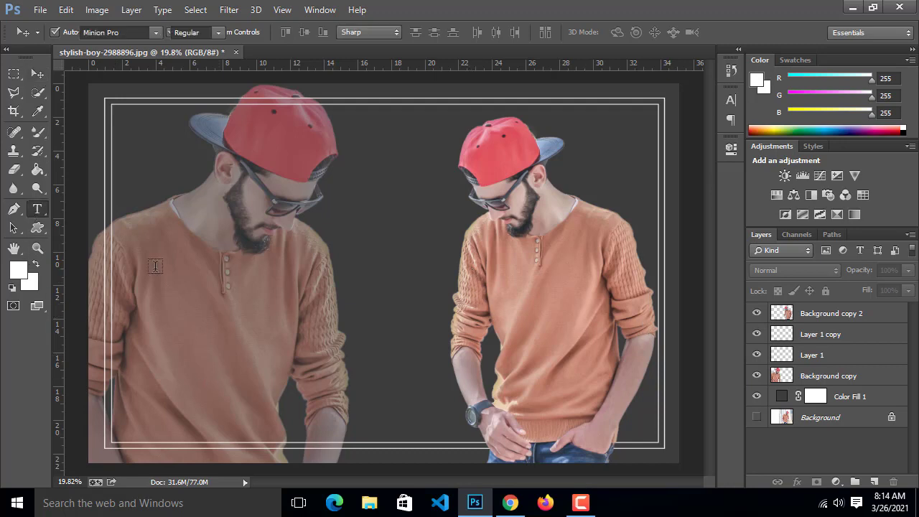
pyautogui.click(209, 418)
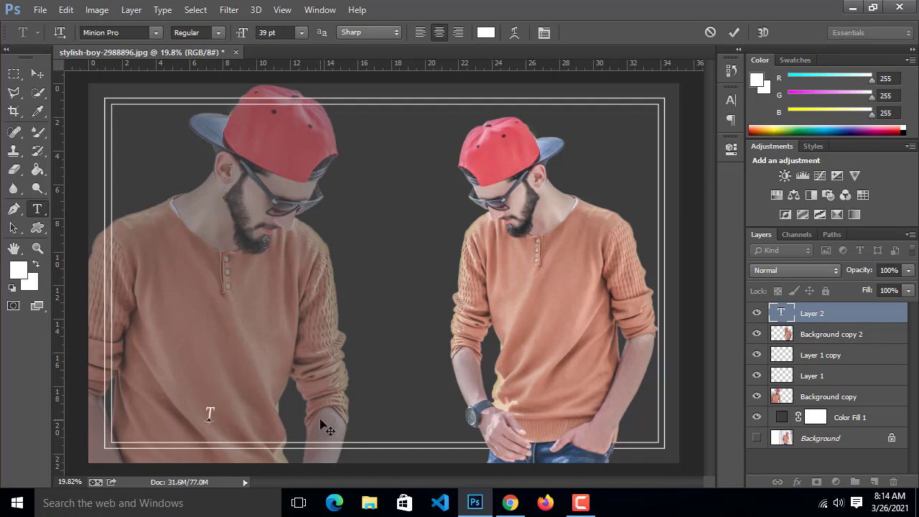
pyautogui.write('The phenomenal')
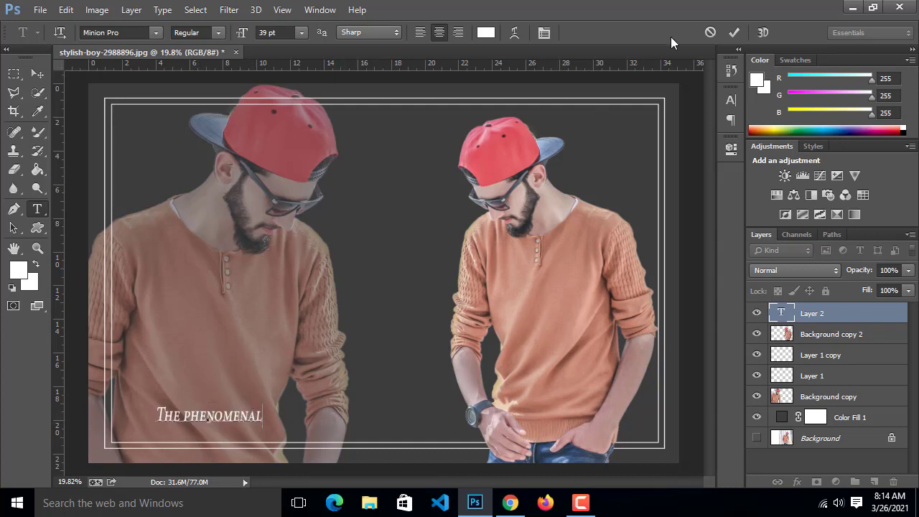
pyautogui.click(734, 32)
pyautogui.click(42, 76)
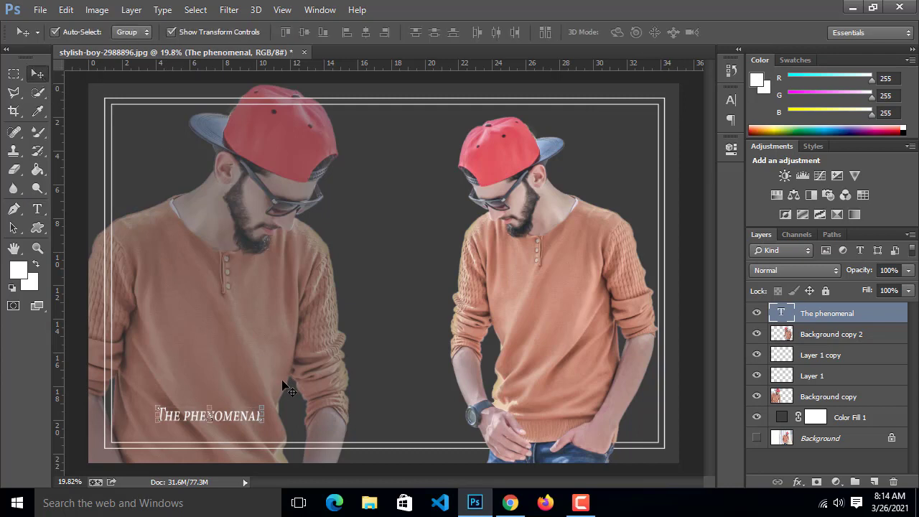
pyautogui.moveTo(260, 404); pyautogui.dragTo(281, 400)
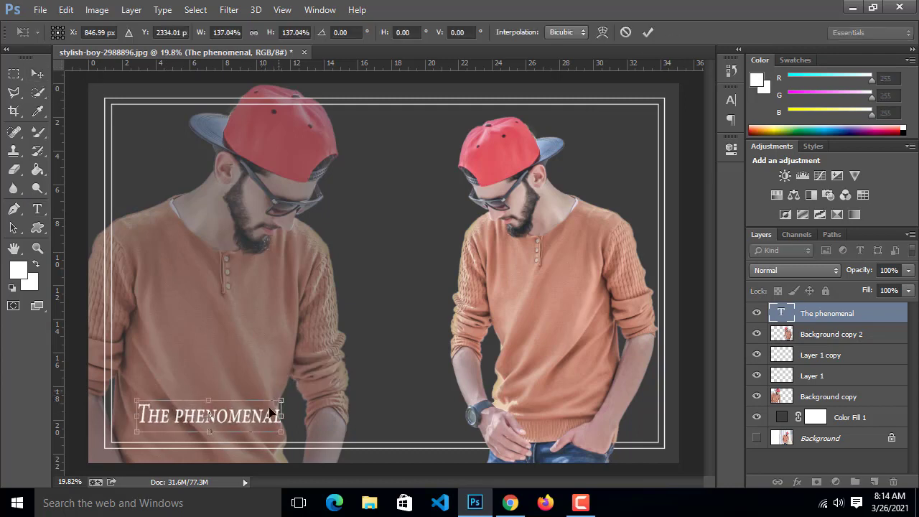
pyautogui.press('Return')
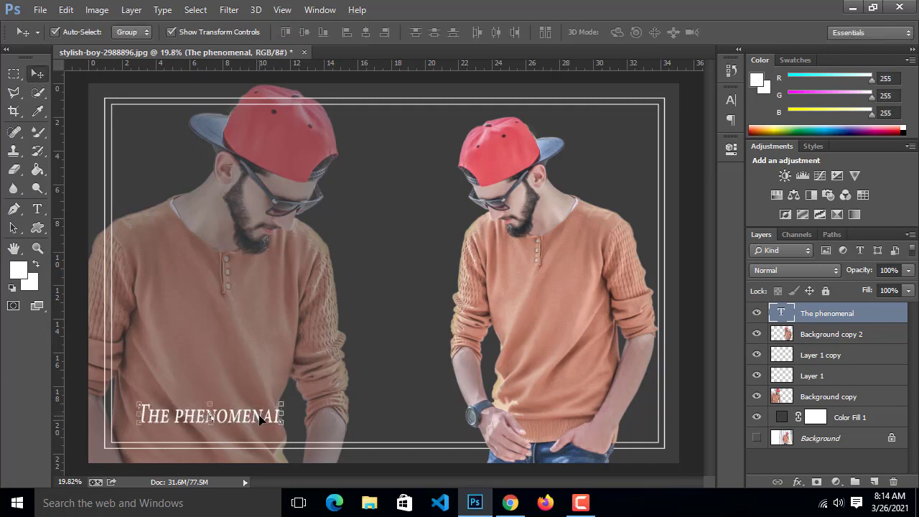
pyautogui.doubleClick(895, 316)
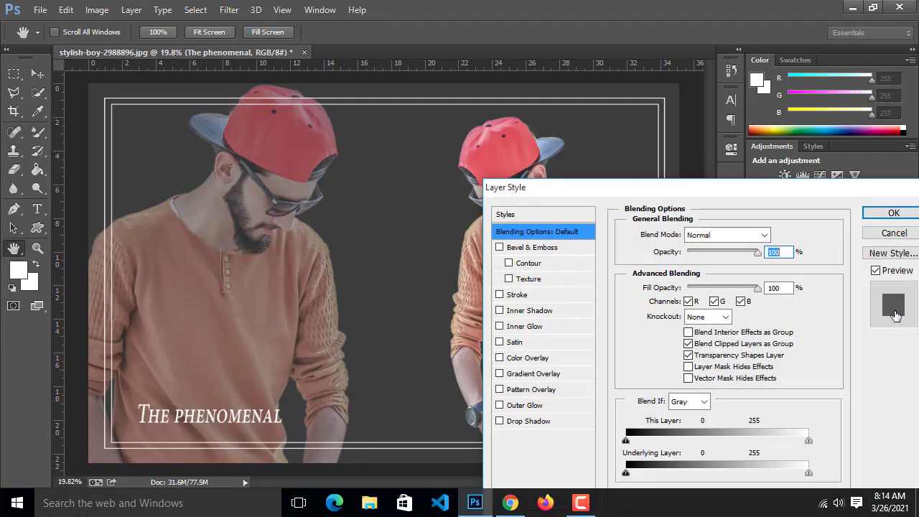
pyautogui.click(717, 303)
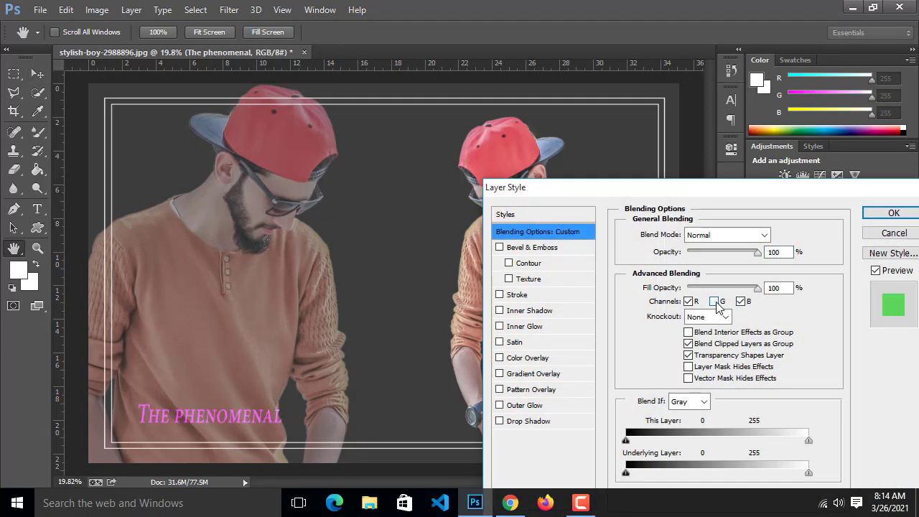
pyautogui.click(894, 233)
# - Duplicate the text layer twice and exclude the green channel from the middle copy's blending
pyautogui.hotkey('ctrl', 'j')
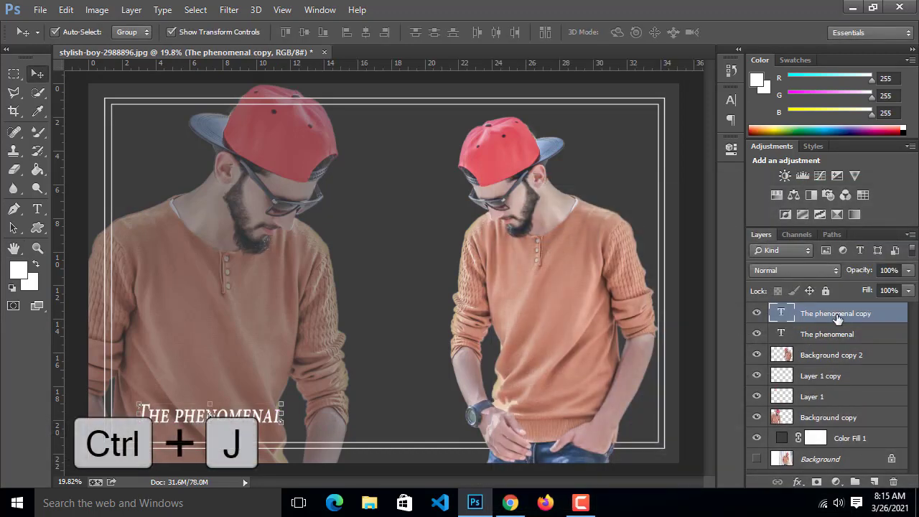
pyautogui.hotkey('ctrl', 'j')
pyautogui.click(880, 336)
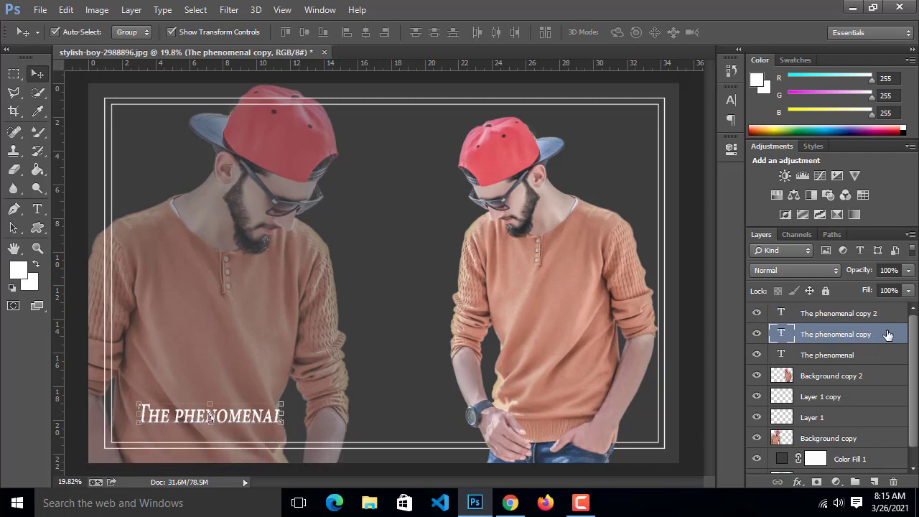
pyautogui.doubleClick(888, 336)
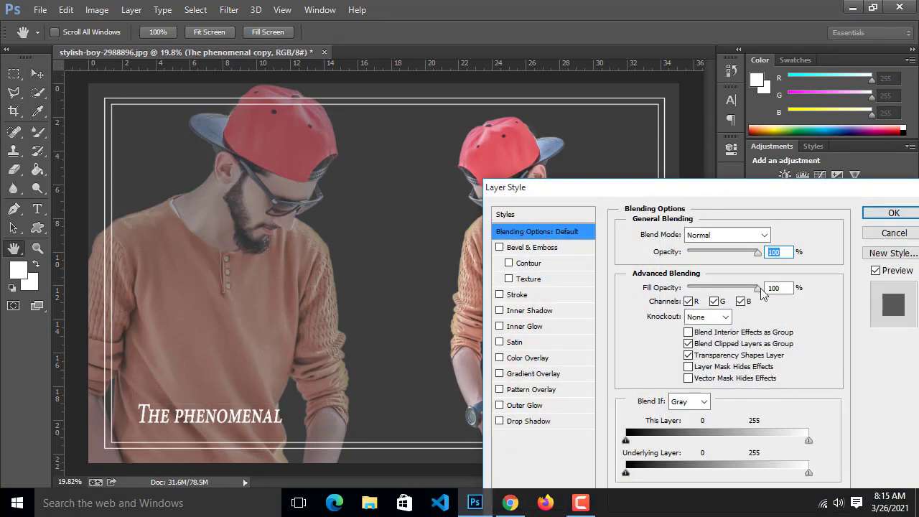
pyautogui.click(717, 302)
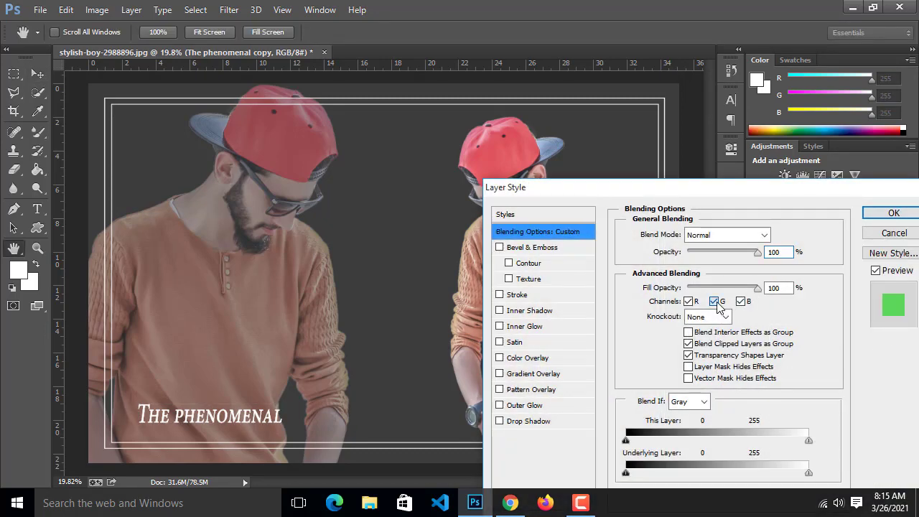
pyautogui.click(898, 214)
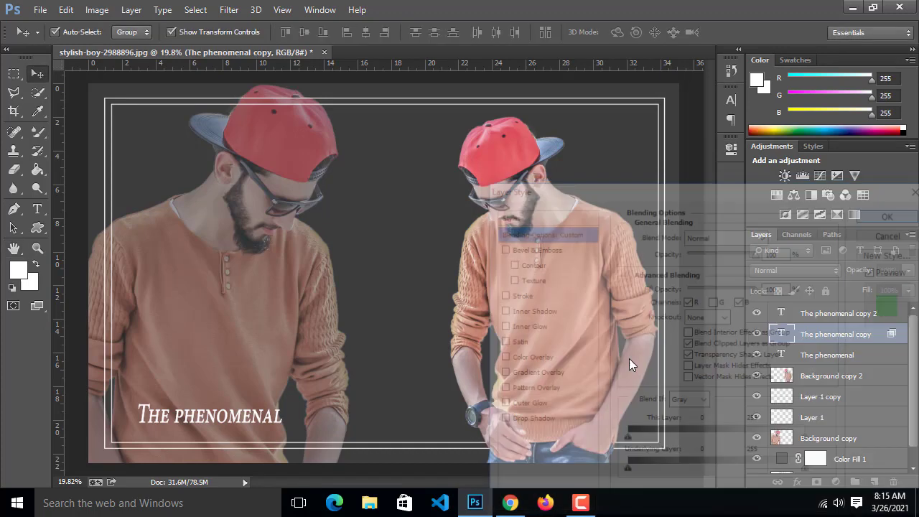
# - Nudge the middle text copy slightly down and to the left of the white text
pyautogui.hotkey('shift', 'Down')
pyautogui.hotkey('shift', 'Down')
pyautogui.hotkey('shift', 'Down')
pyautogui.hotkey('shift', 'Left')
pyautogui.hotkey('shift', 'Left')
pyautogui.hotkey('shift', 'Left')
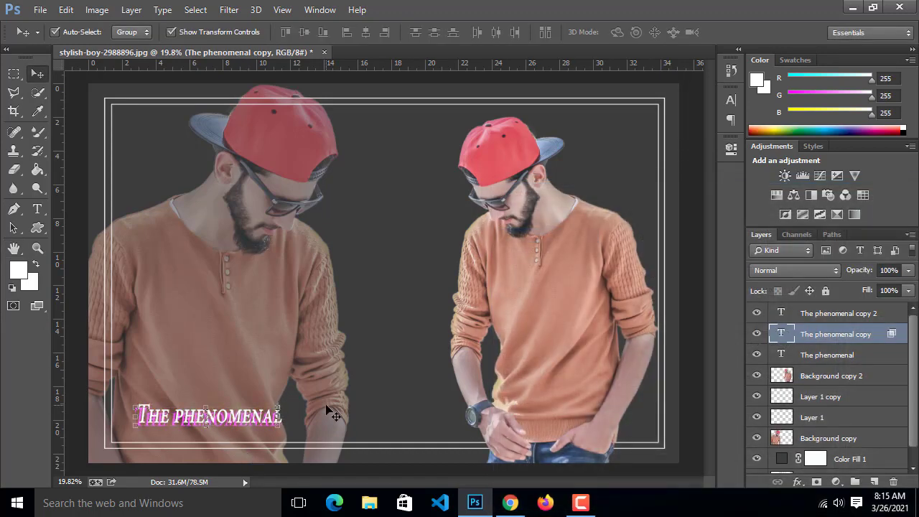
# - Restrict the lowest text layer's blending to the red channel and offset it slightly up and to the right
pyautogui.click(868, 355)
pyautogui.doubleClick(869, 355)
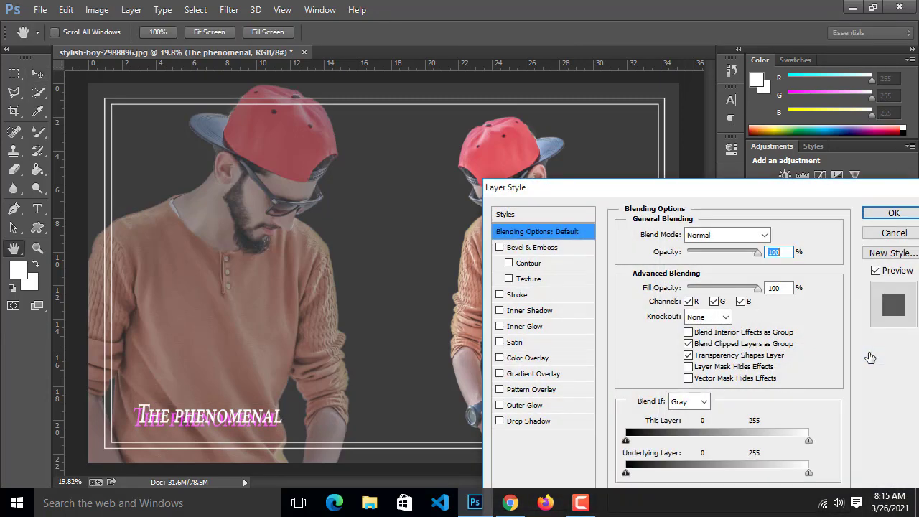
pyautogui.click(738, 303)
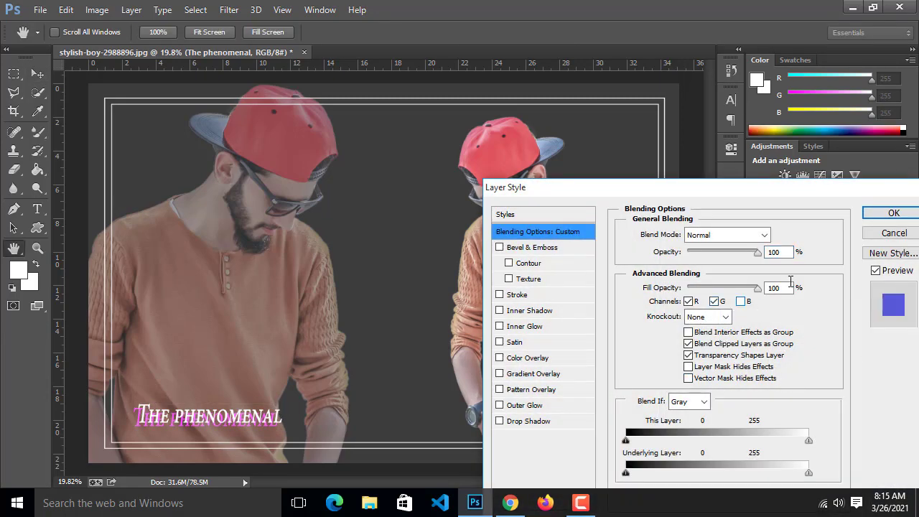
pyautogui.click(893, 213)
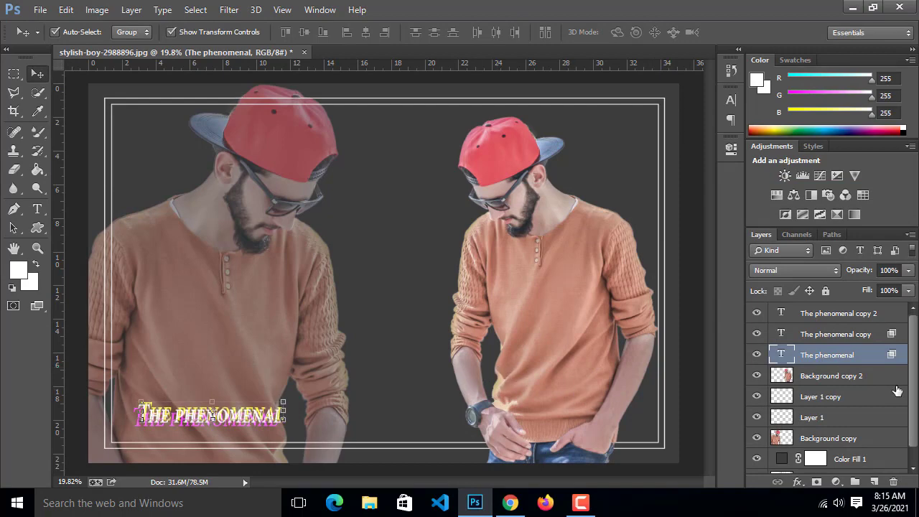
pyautogui.doubleClick(870, 358)
pyautogui.click(715, 301)
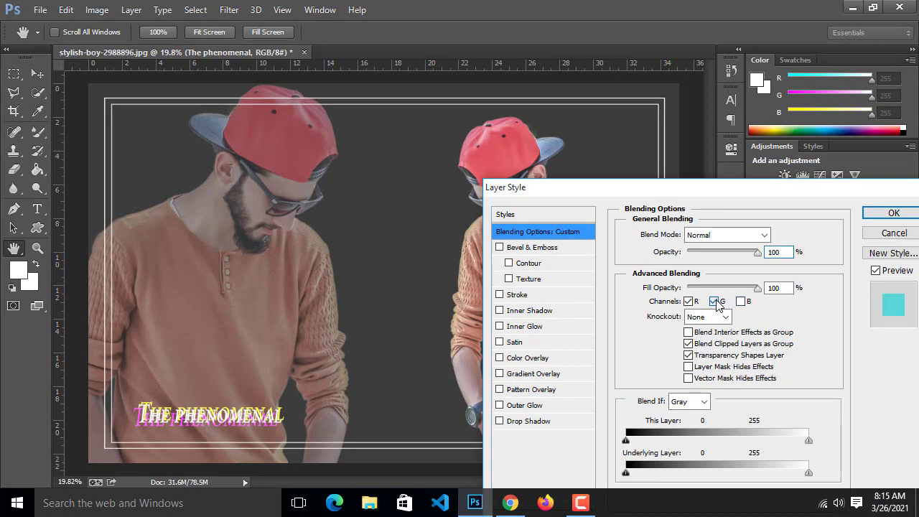
pyautogui.click(715, 302)
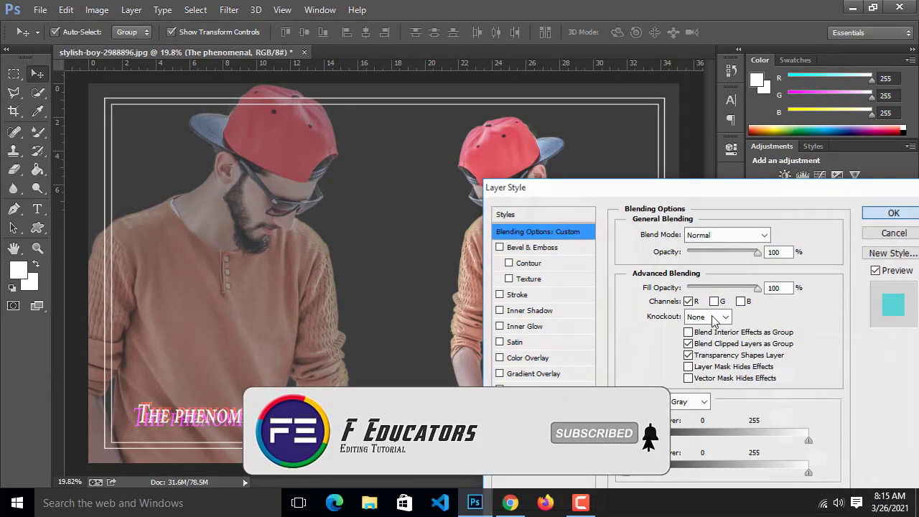
pyautogui.click(872, 215)
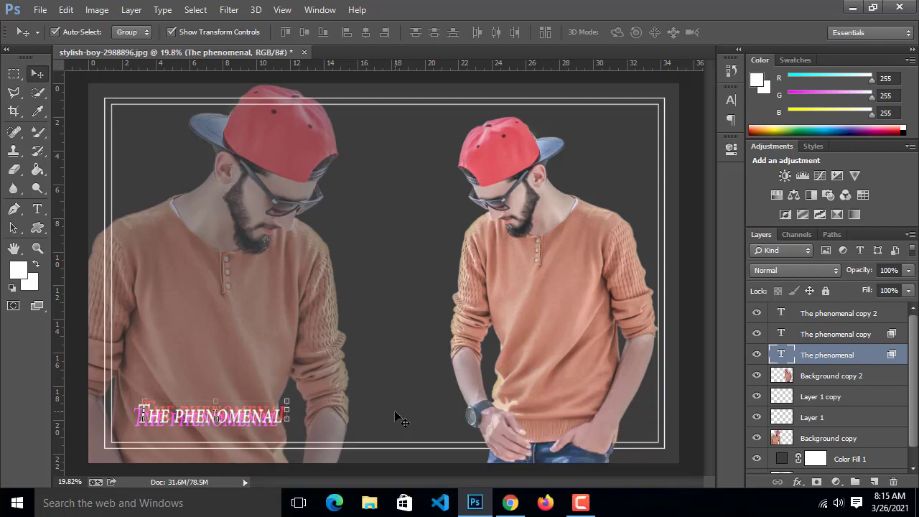
# - Restrict the middle text copy's blending to the blue channel only and deselect the text
pyautogui.click(854, 338)
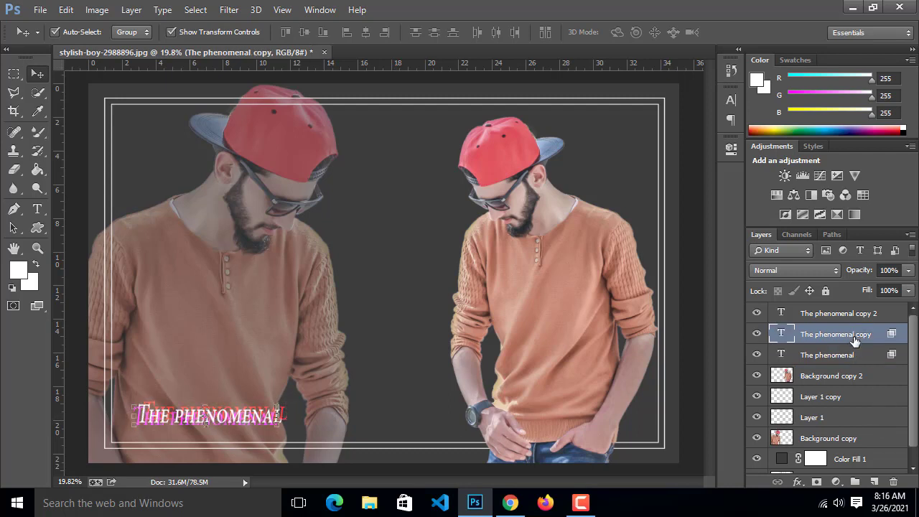
pyautogui.doubleClick(893, 335)
pyautogui.click(741, 301)
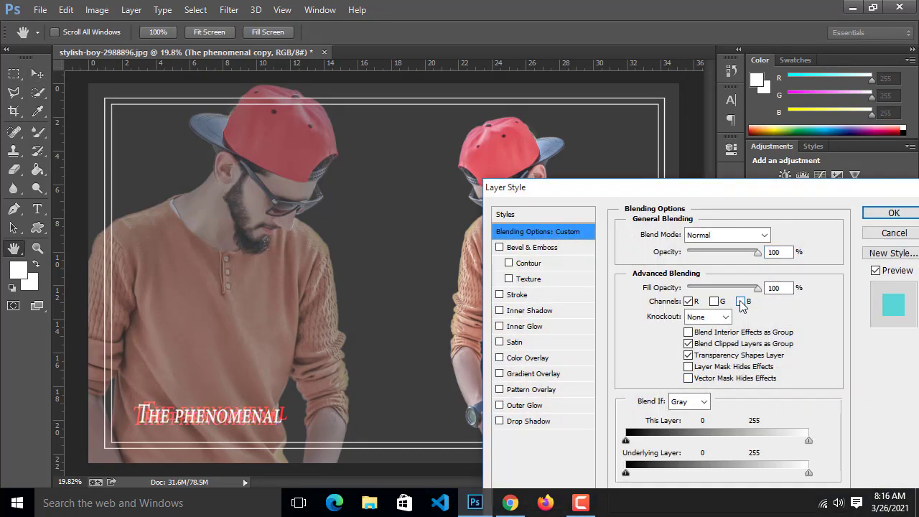
pyautogui.click(689, 302)
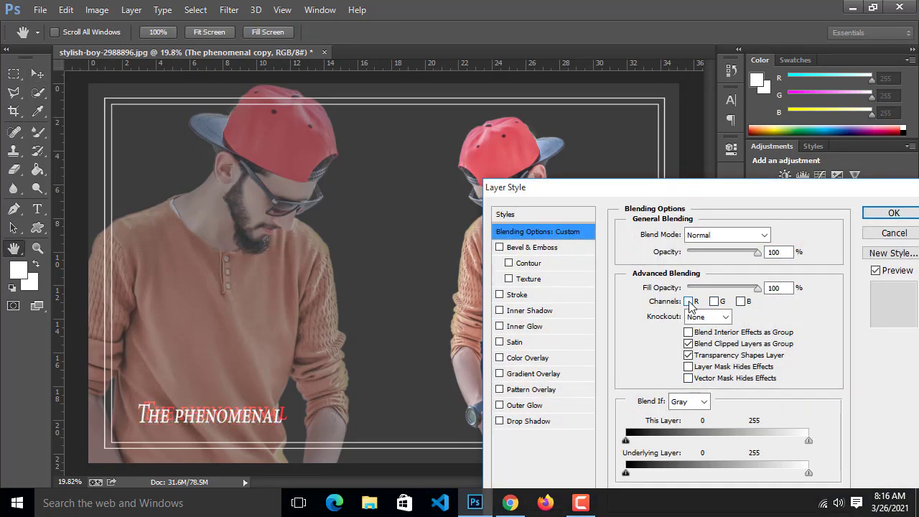
pyautogui.click(714, 302)
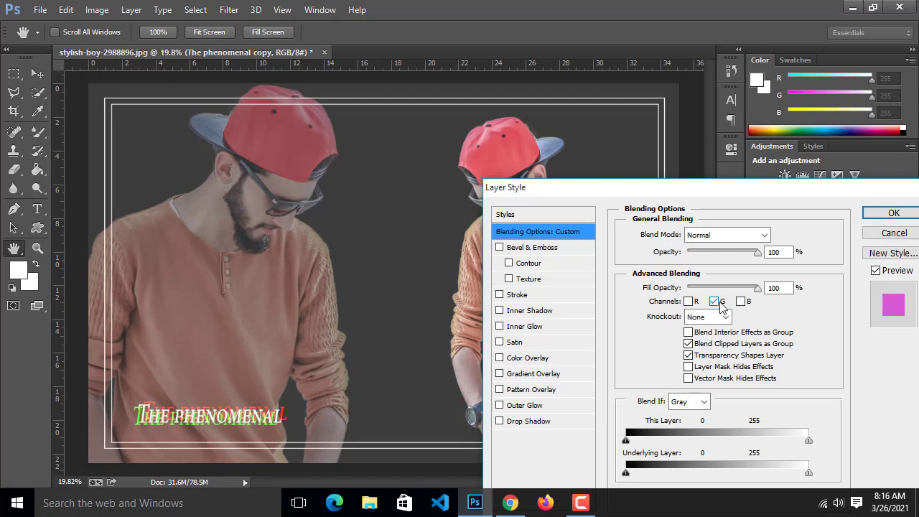
pyautogui.click(740, 301)
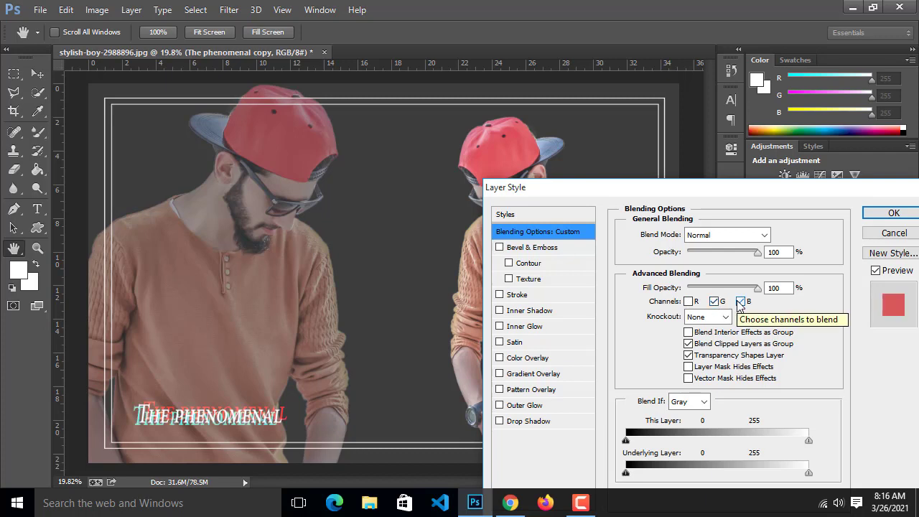
pyautogui.click(740, 301)
pyautogui.click(714, 302)
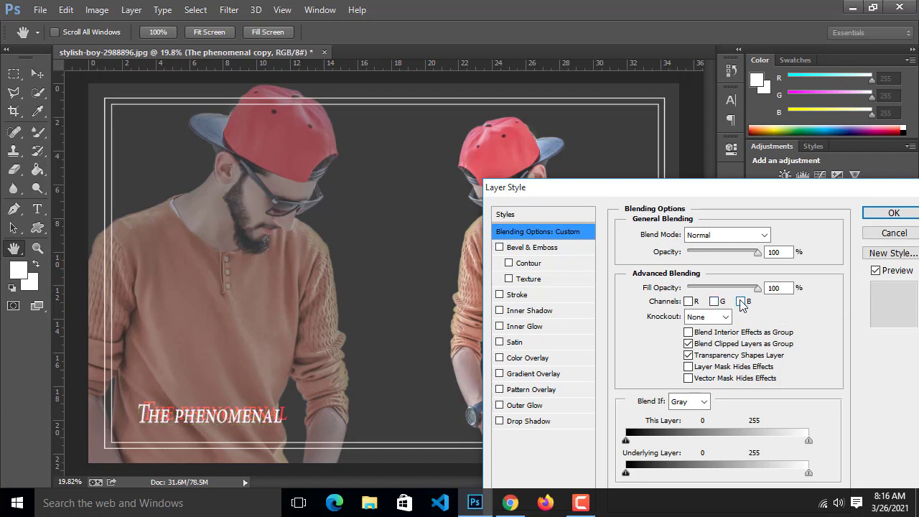
pyautogui.click(740, 302)
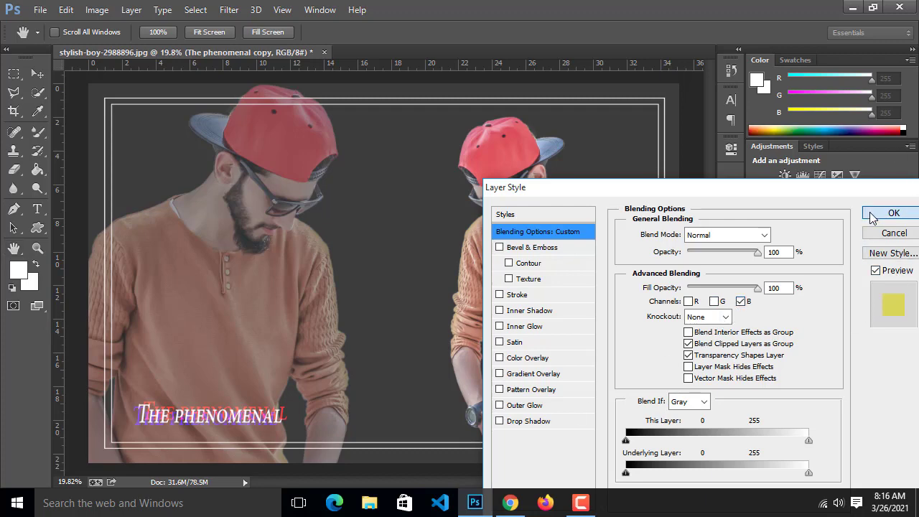
pyautogui.click(893, 213)
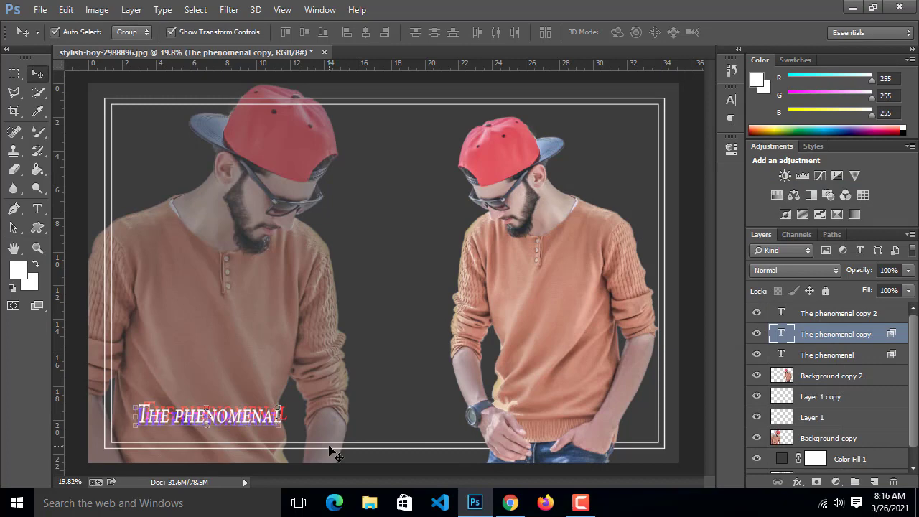
pyautogui.click(357, 389)
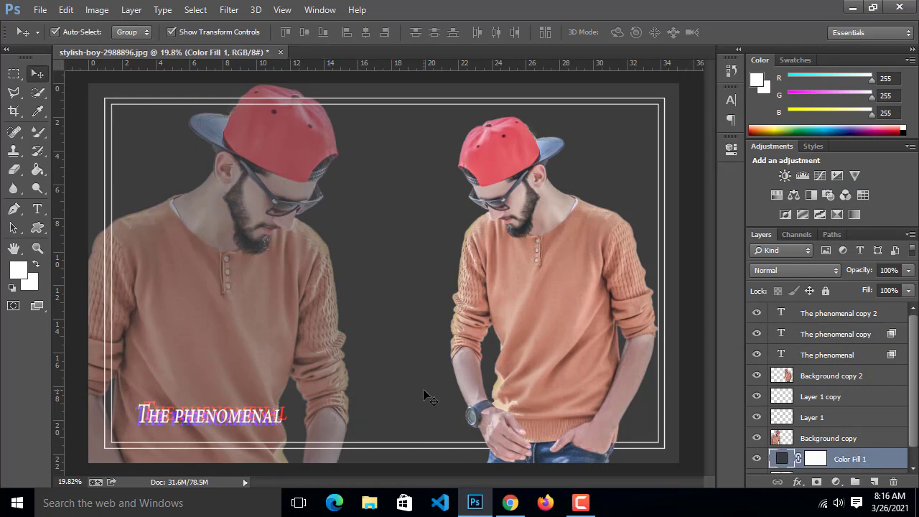
# - Group the three text layers, then enlarge the group slightly within the lower-left corner of the frame
pyautogui.click(819, 355)
pyautogui.keyDown('shift'); pyautogui.click(825, 313); pyautogui.keyUp('shift')
pyautogui.hotkey('ctrl', 'g')
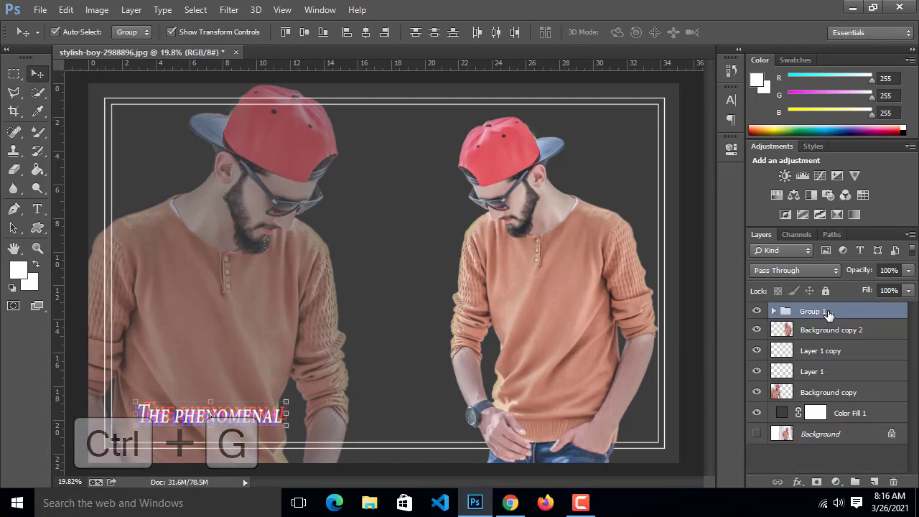
pyautogui.moveTo(287, 401); pyautogui.dragTo(269, 421)
pyautogui.press('Return')
pyautogui.click(356, 384)
pyautogui.scroll(-2, 356, 384)
pyautogui.scroll(-3, 357, 385)
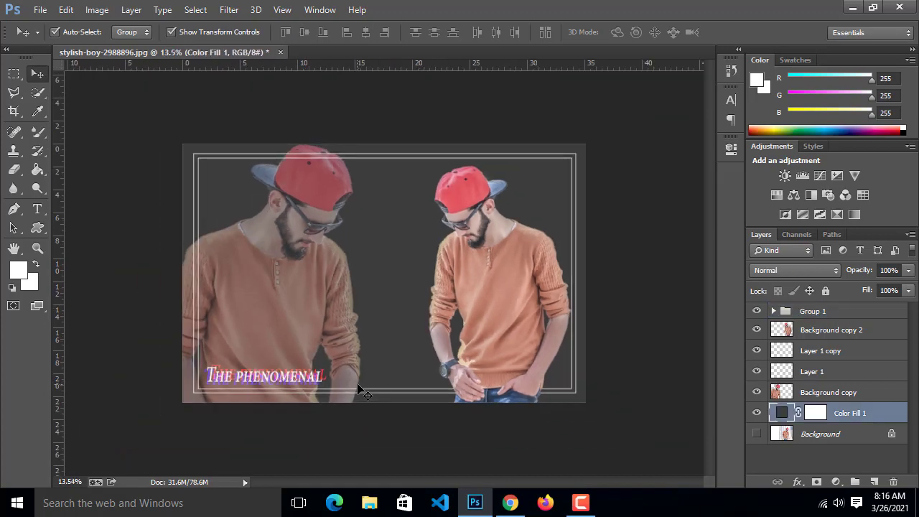
pyautogui.scroll(4, 370, 295)
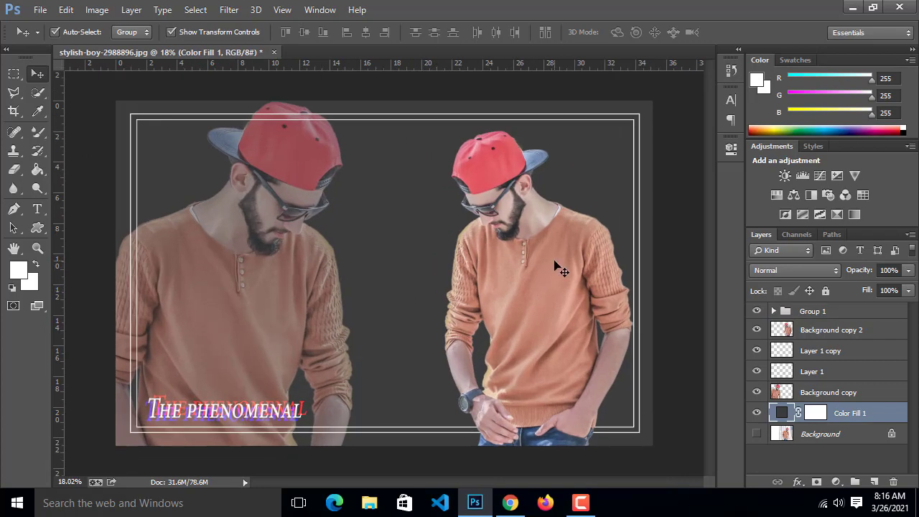
pyautogui.scroll(-2, 558, 264)
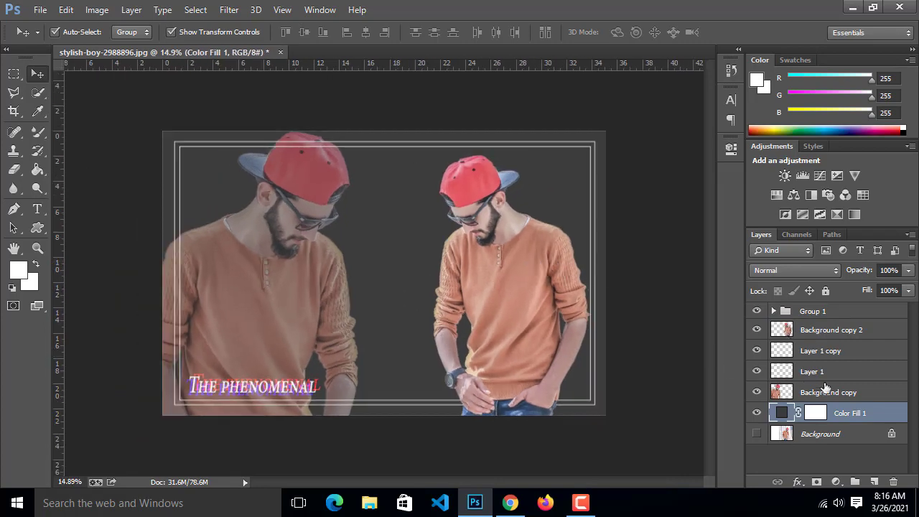
# - Add a new layer above Color Fill 1 and paint one soft white 1300 px brush spot at the canvas's top centre
pyautogui.click(855, 312)
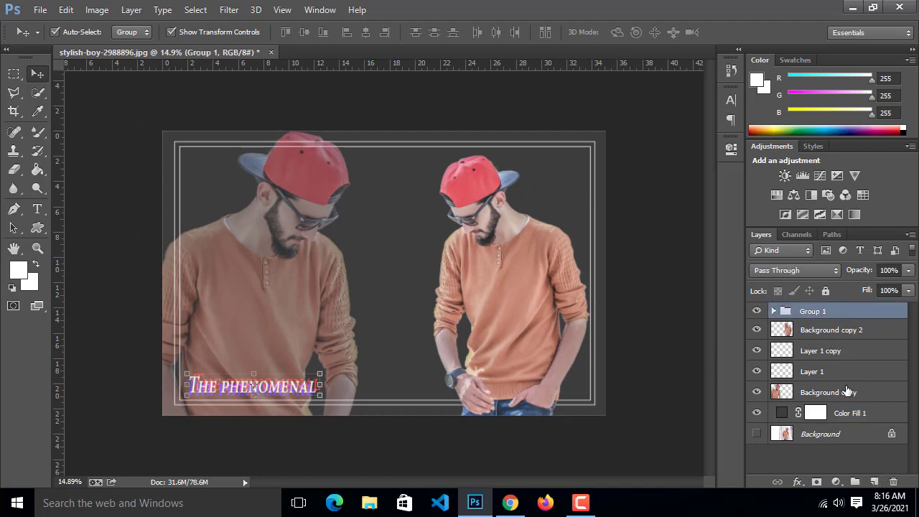
pyautogui.click(852, 432)
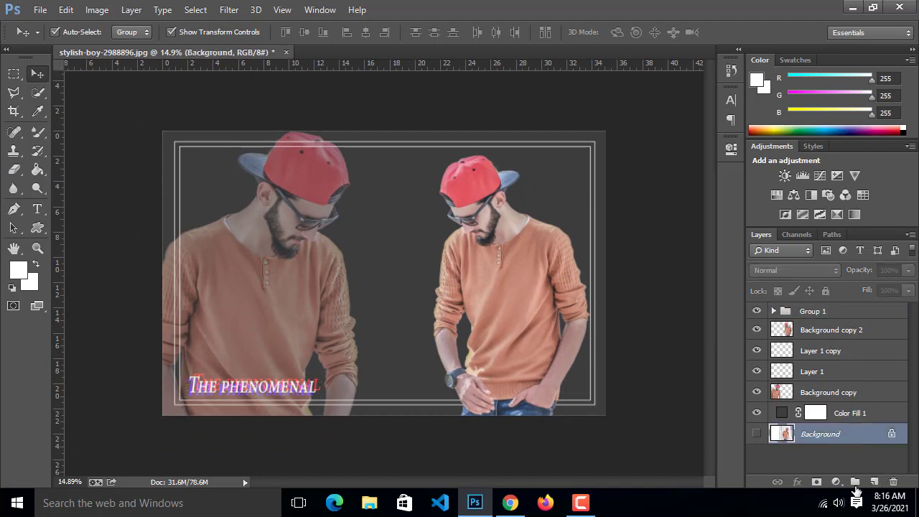
pyautogui.click(851, 415)
pyautogui.click(874, 481)
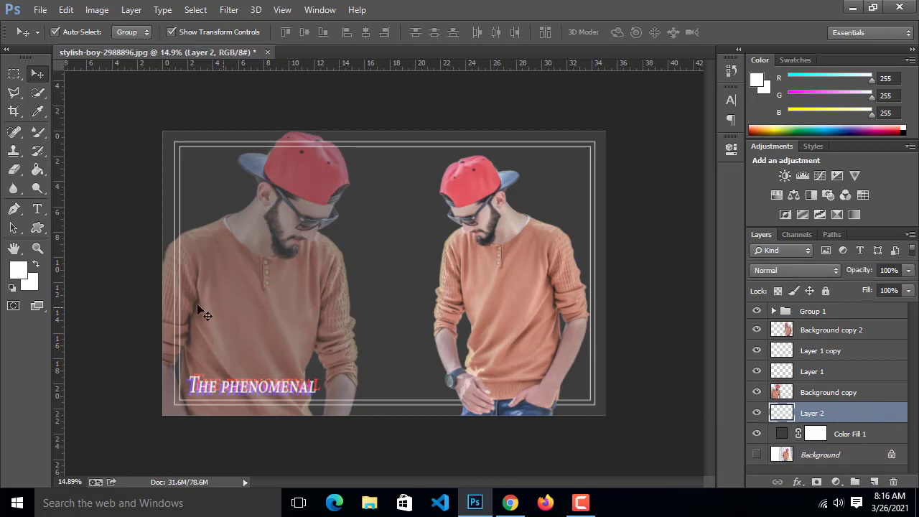
pyautogui.click(38, 131)
pyautogui.click(94, 129)
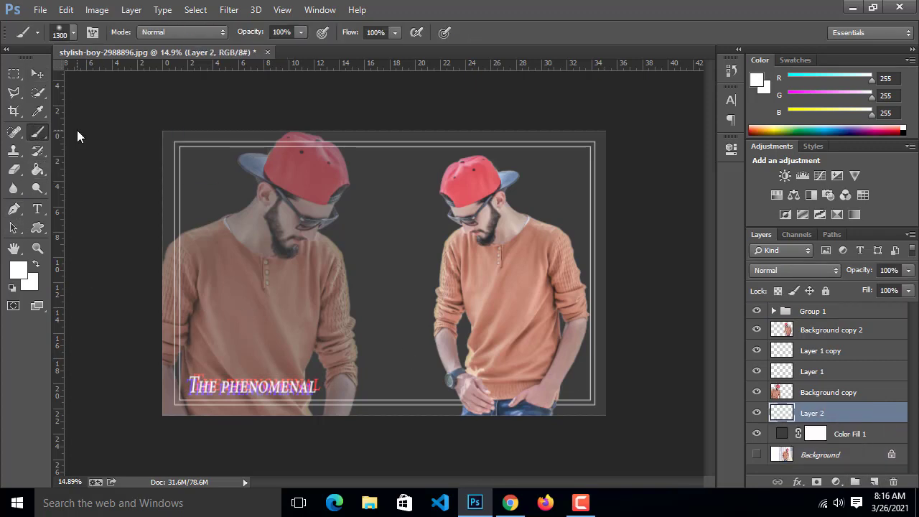
pyautogui.click(394, 161)
pyautogui.scroll(-3, 497, 177)
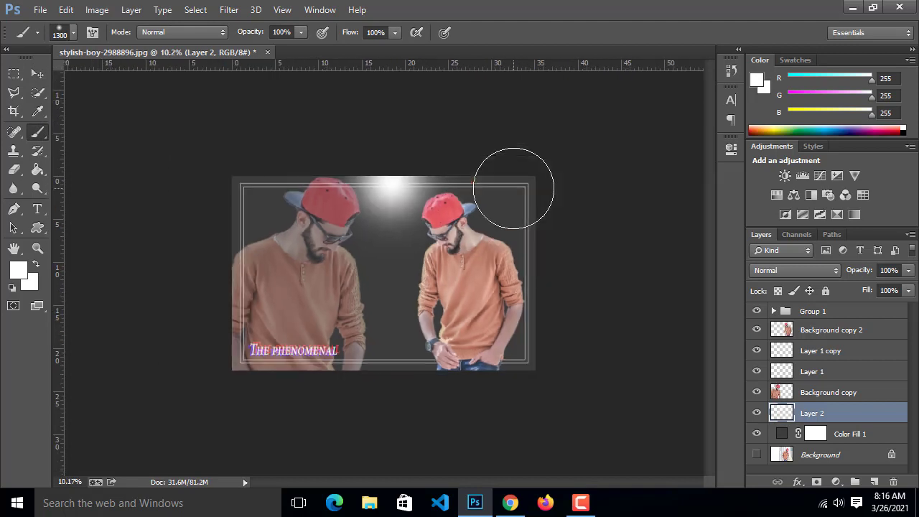
# - Enlarge the white spot and move it up so a faint glow spreads across the background between the two figures
pyautogui.click(37, 73)
pyautogui.moveTo(449, 260); pyautogui.dragTo(532, 425)
pyautogui.moveTo(449, 392); pyautogui.dragTo(449, 324)
pyautogui.click(647, 32)
pyautogui.scroll(3, 387, 208)
pyautogui.scroll(1, 388, 208)
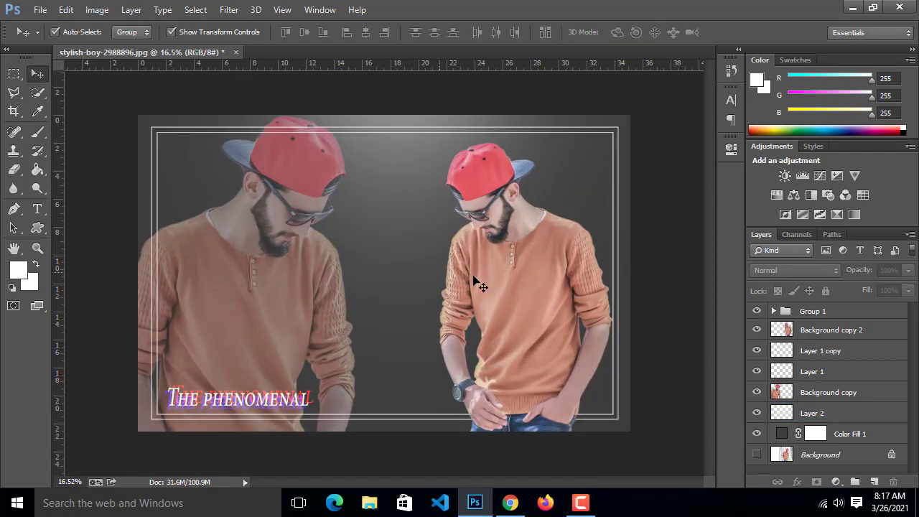
pyautogui.click(758, 413)
pyautogui.scroll(-1, 689, 443)
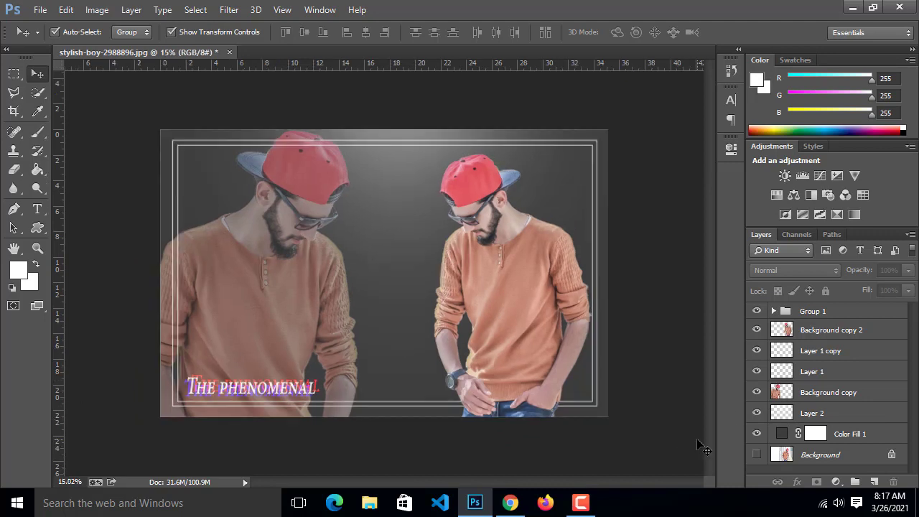
pyautogui.scroll(-2, 697, 441)
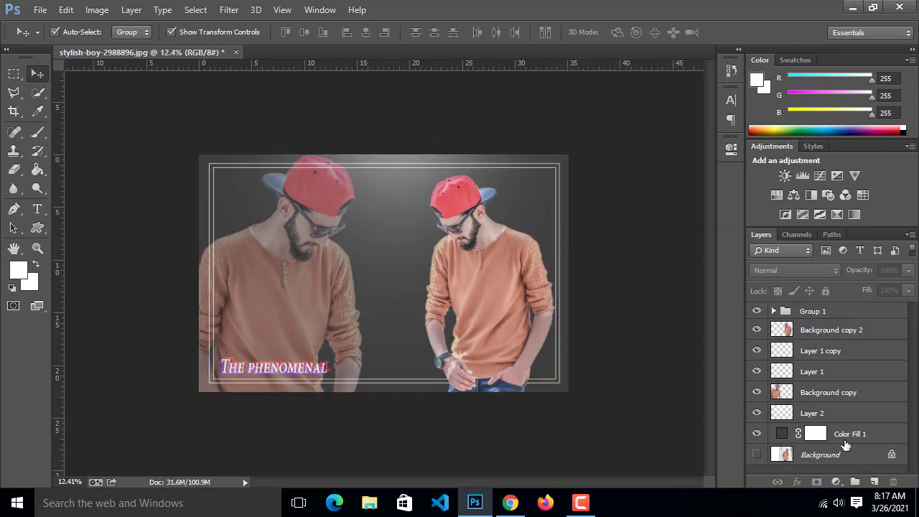
# - Add a new layer above Group 1 and paint a soft white spot at the canvas's lower-left corner
pyautogui.click(851, 436)
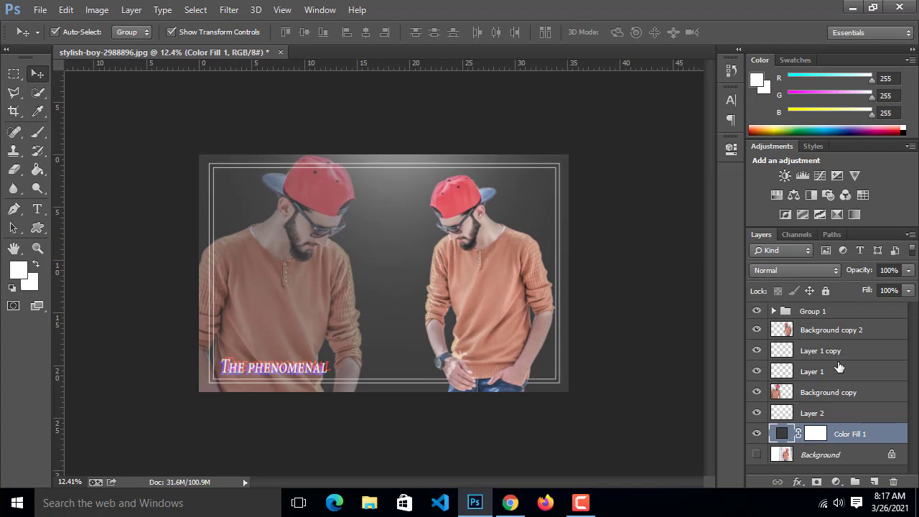
pyautogui.click(833, 314)
pyautogui.click(874, 481)
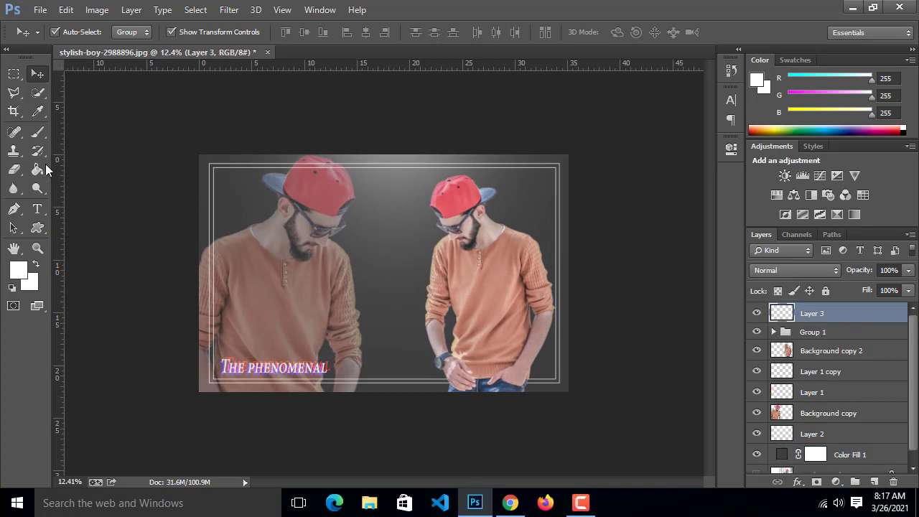
pyautogui.click(40, 135)
pyautogui.click(192, 400)
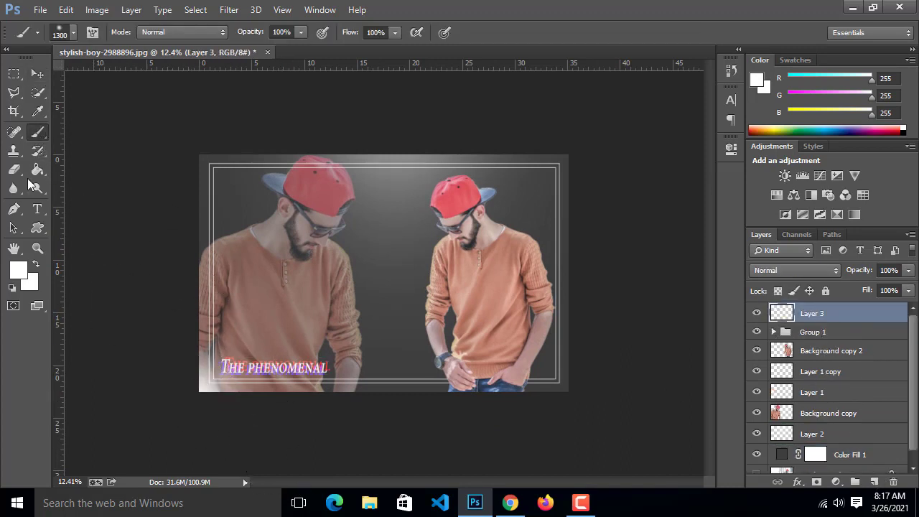
# - Enlarge the corner spot into a broad soft glow centred on the canvas's lower-left corner, then deselect all layers
pyautogui.click(37, 74)
pyautogui.moveTo(284, 392); pyautogui.dragTo(343, 449)
pyautogui.moveTo(286, 415)
pyautogui.mouseDown()
pyautogui.moveTo(342, 396)
pyautogui.moveTo(323, 406)
pyautogui.mouseUp()
pyautogui.press('Return')
pyautogui.click(666, 311)
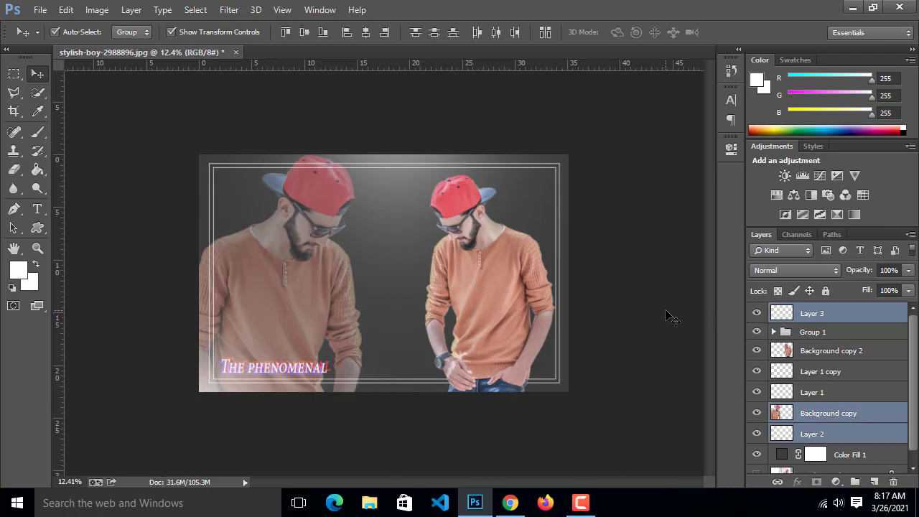
pyautogui.scroll(-3, 477, 361)
pyautogui.scroll(2, 392, 332)
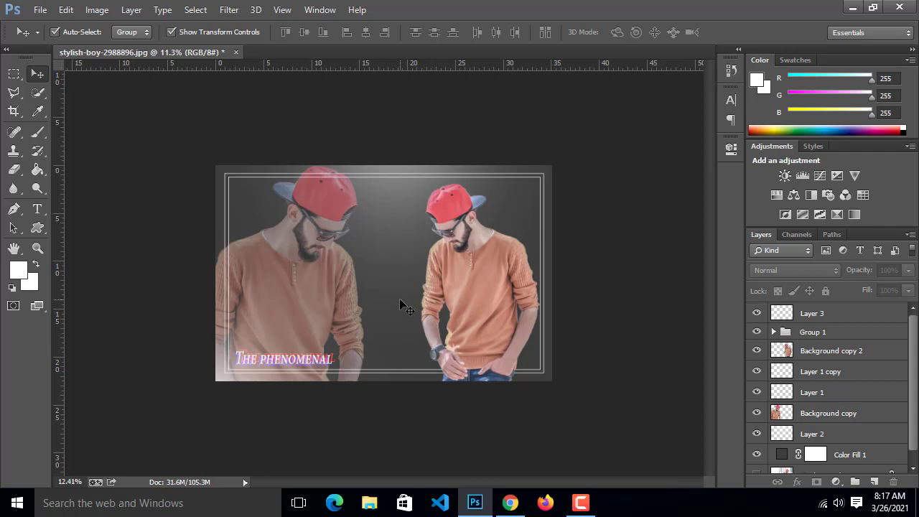
pyautogui.scroll(2, 399, 298)
# - Set the opacity of the Background copy layer with the enlarged man to 30%
pyautogui.click(818, 312)
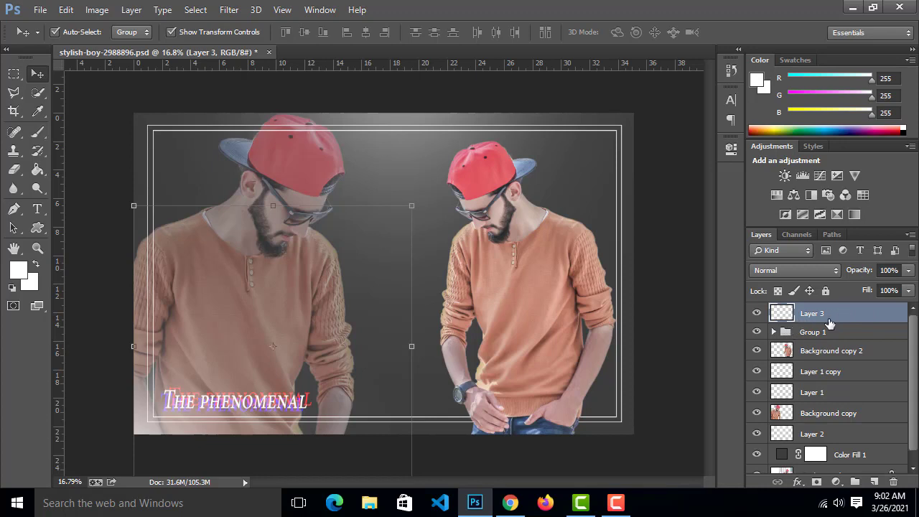
pyautogui.scroll(-1, 858, 370)
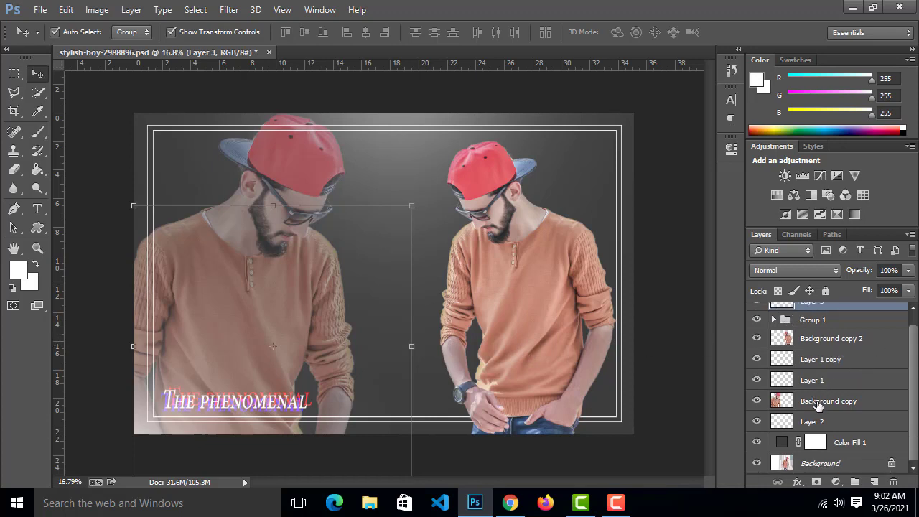
pyautogui.click(819, 402)
pyautogui.moveTo(855, 274); pyautogui.dragTo(837, 273)
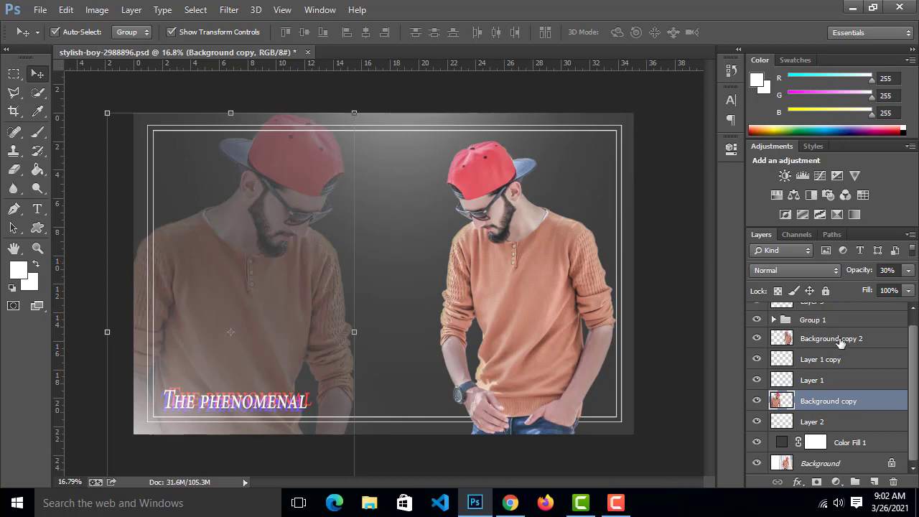
# - Stamp all visible layers into a new layer above Layer 3 and open it in the Camera Raw filter
pyautogui.scroll(1, 857, 331)
pyautogui.click(828, 317)
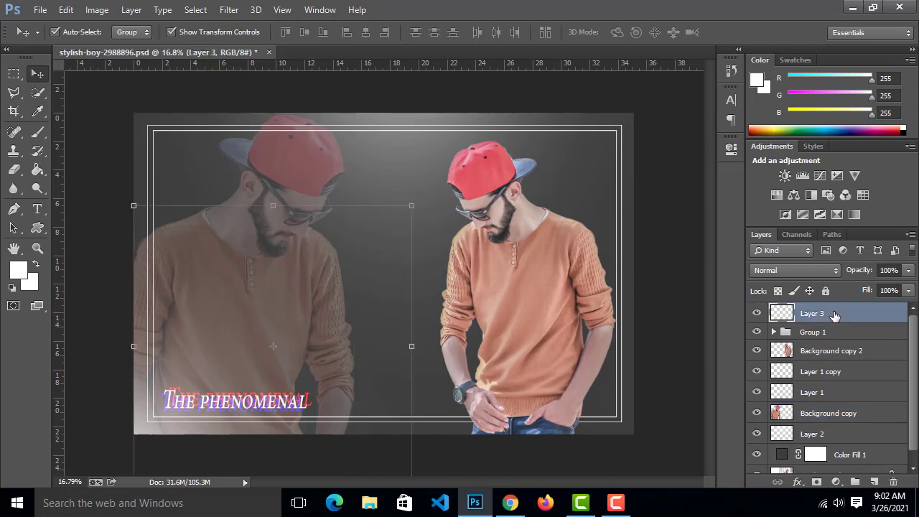
pyautogui.hotkey('ctrl', 'alt', 'shift', 'e')
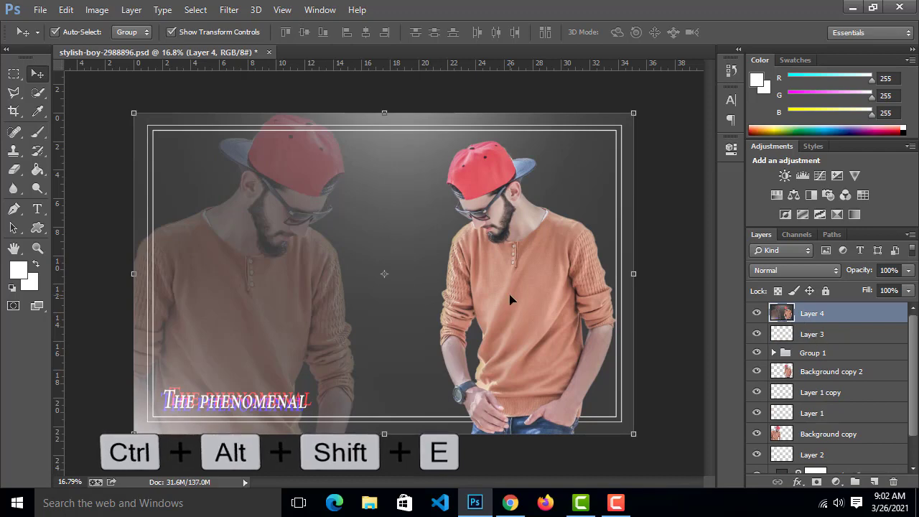
pyautogui.click(229, 9)
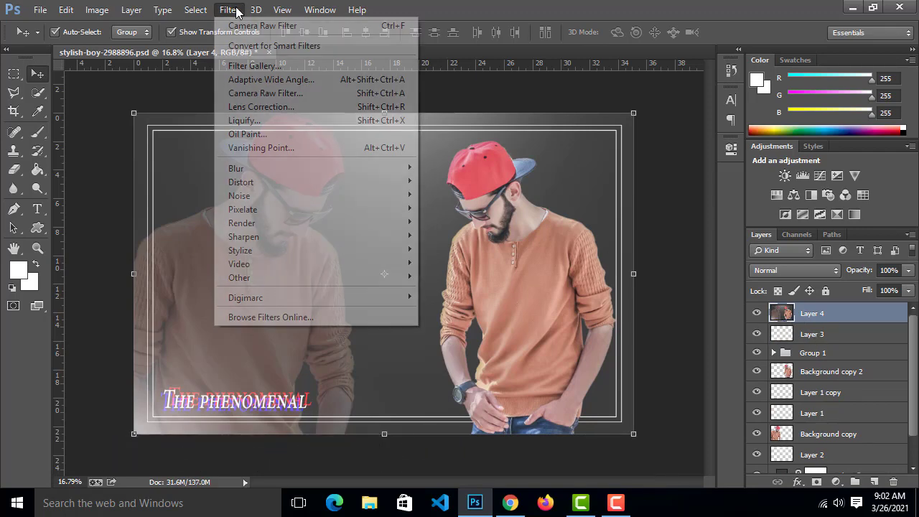
pyautogui.click(267, 93)
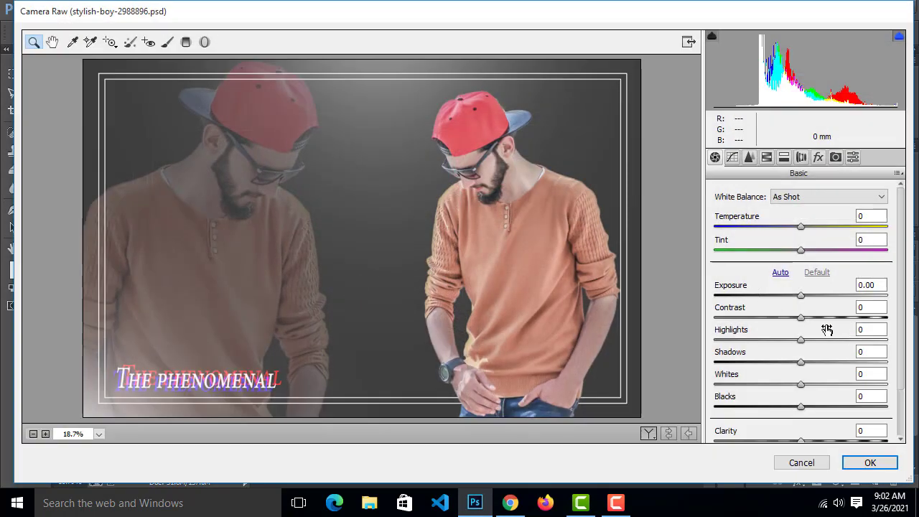
# - Set the basic adjustments to Temperature -9, Clarity +45 and Vibrance -18
pyautogui.scroll(-1, 805, 413)
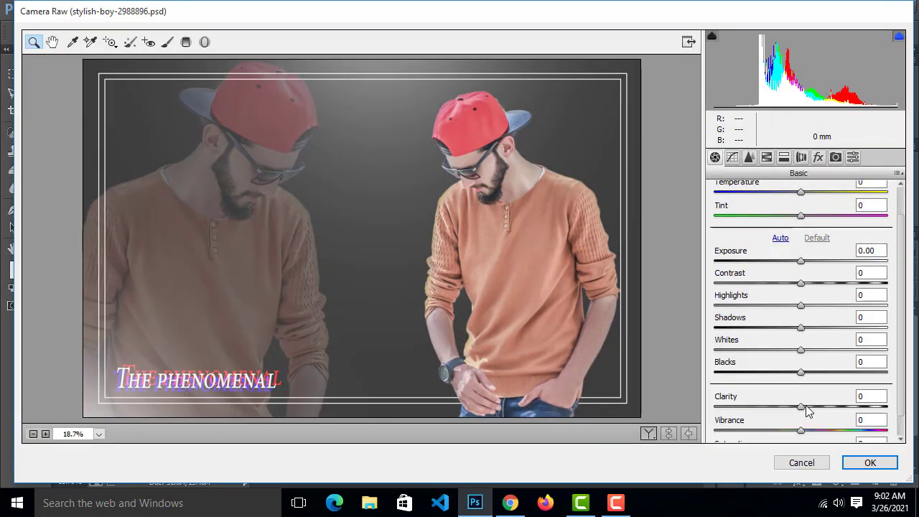
pyautogui.moveTo(803, 407); pyautogui.dragTo(842, 420)
pyautogui.moveTo(800, 192); pyautogui.dragTo(795, 191)
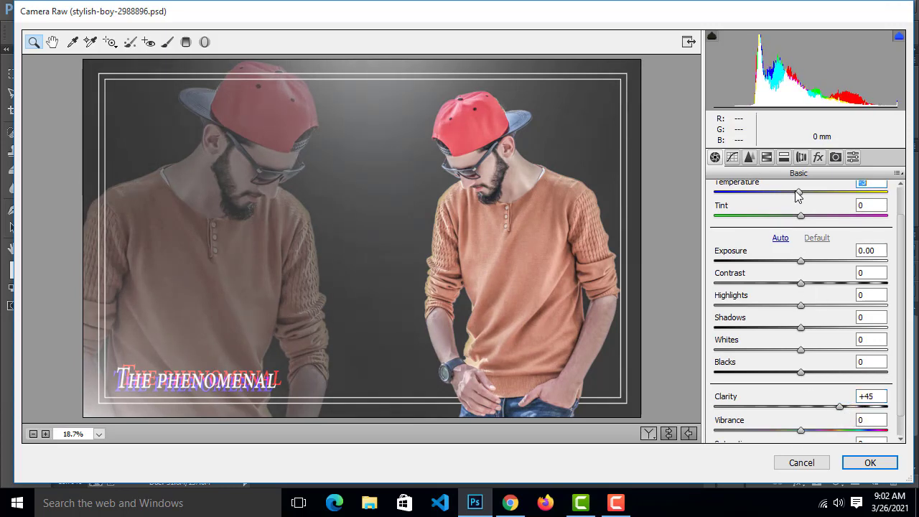
pyautogui.scroll(-1, 808, 319)
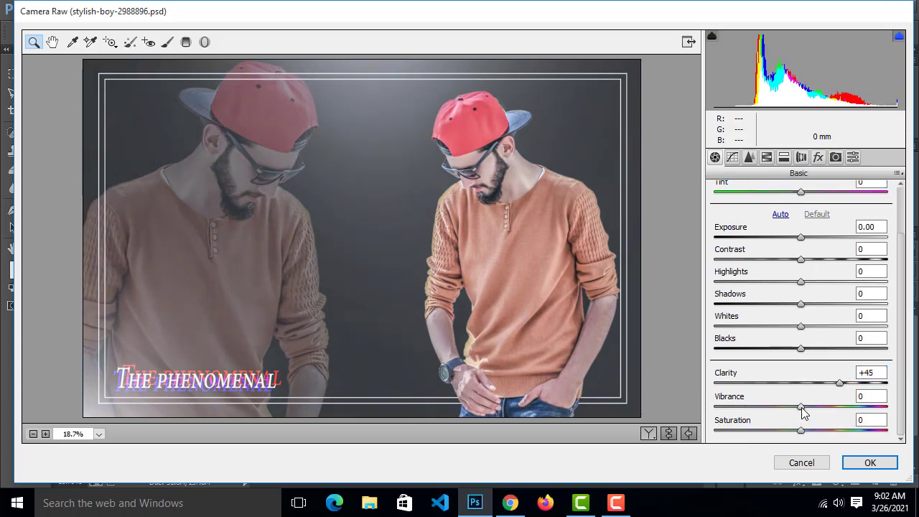
pyautogui.moveTo(801, 407); pyautogui.dragTo(800, 439)
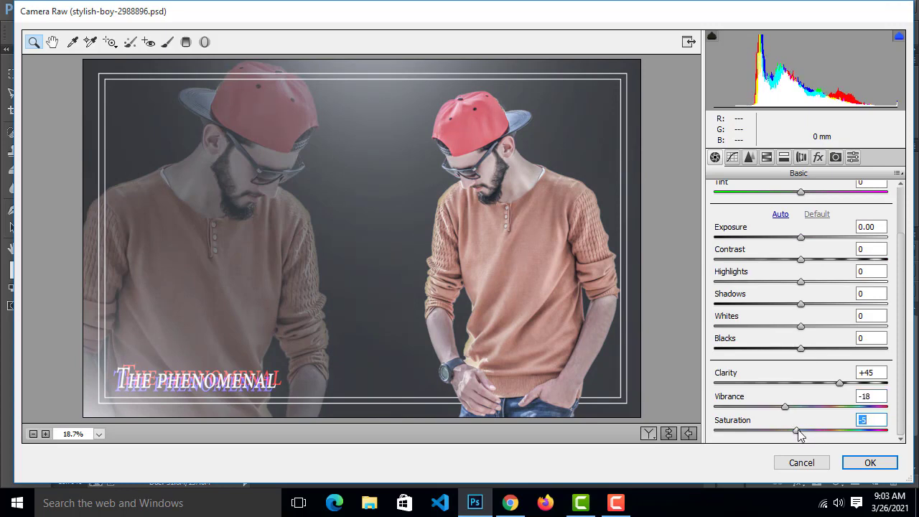
pyautogui.scroll(3, 790, 295)
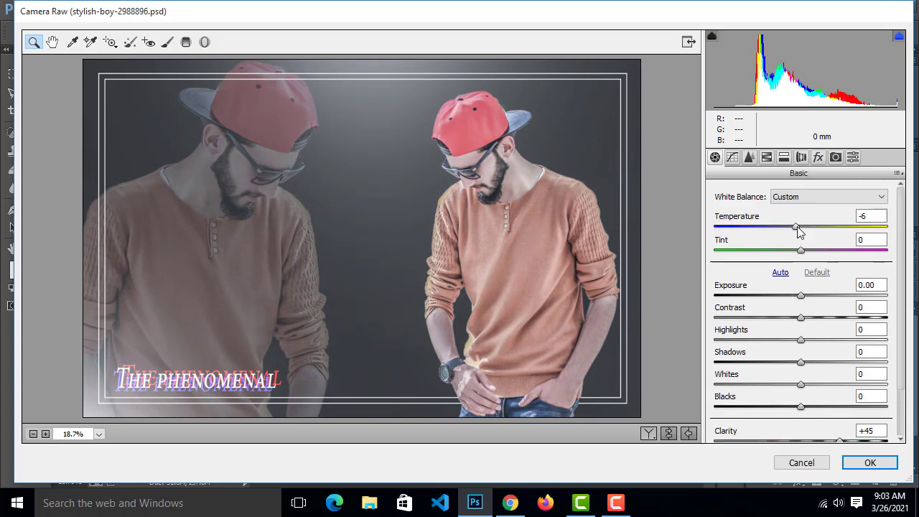
pyautogui.write('-6')
pyautogui.scroll(-2, 868, 218)
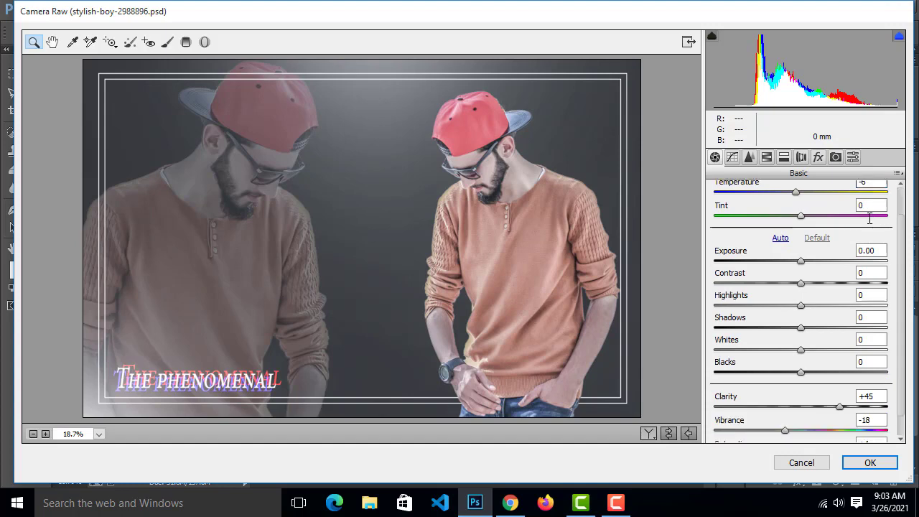
pyautogui.scroll(2, 848, 219)
pyautogui.moveTo(795, 226); pyautogui.dragTo(792, 227)
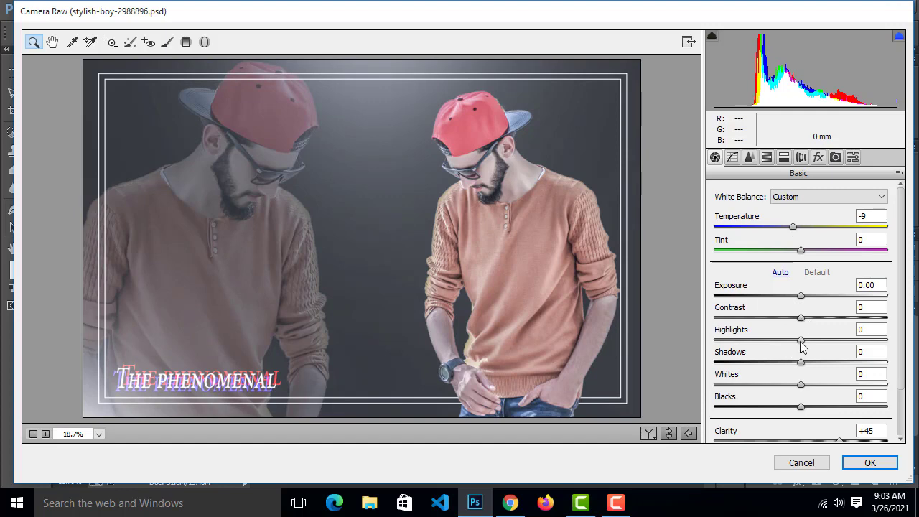
# - Set the sharpening amount to 68 and the luminance noise reduction to 30
pyautogui.moveTo(802, 347); pyautogui.dragTo(766, 335)
pyautogui.click(748, 160)
pyautogui.click(792, 216)
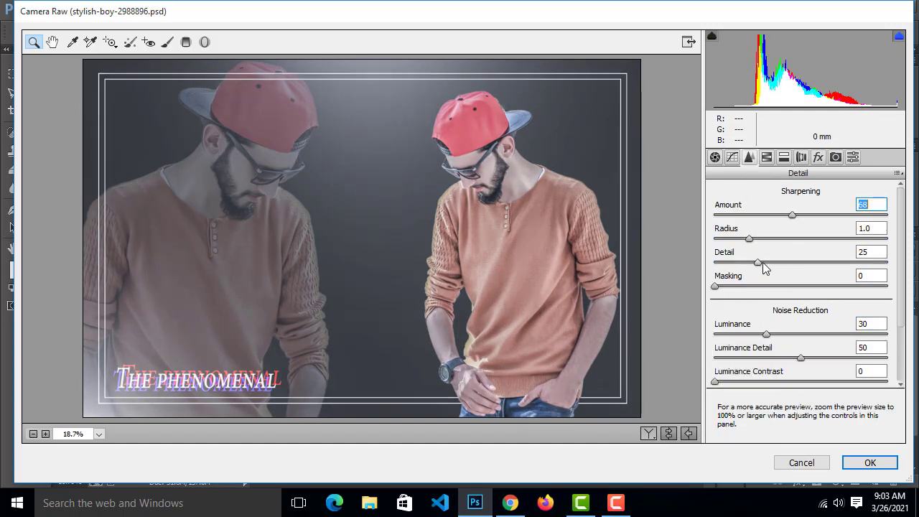
# - Set the HSL luminance of the reds to -16 and of the oranges to -19
pyautogui.click(767, 156)
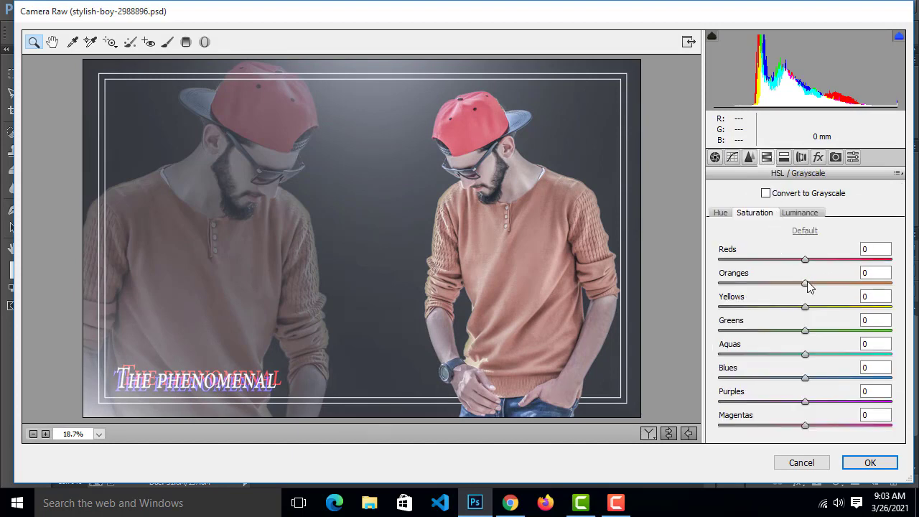
pyautogui.moveTo(805, 282); pyautogui.dragTo(792, 264)
pyautogui.click(800, 213)
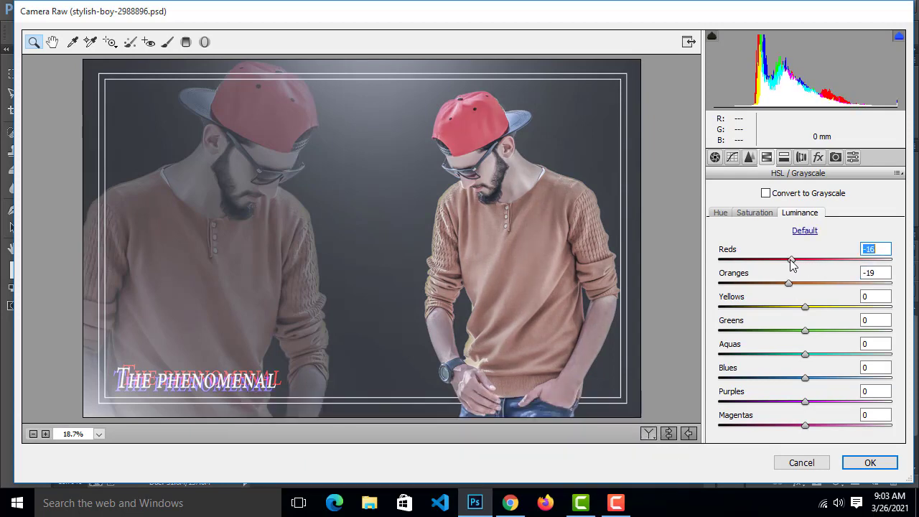
# - Add a slight dark post-crop vignette in Highlight Priority style and apply the Camera Raw adjustments to Layer 4
pyautogui.click(818, 157)
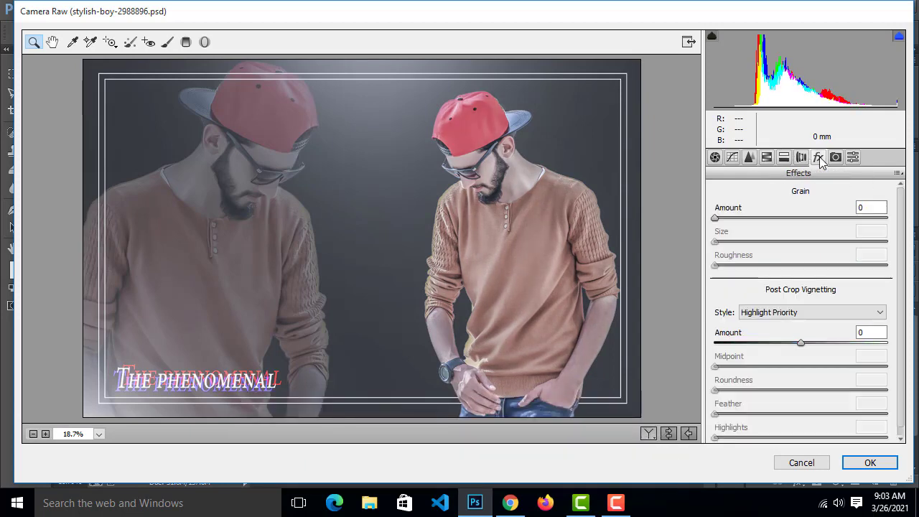
pyautogui.moveTo(799, 342); pyautogui.dragTo(793, 348)
pyautogui.click(860, 463)
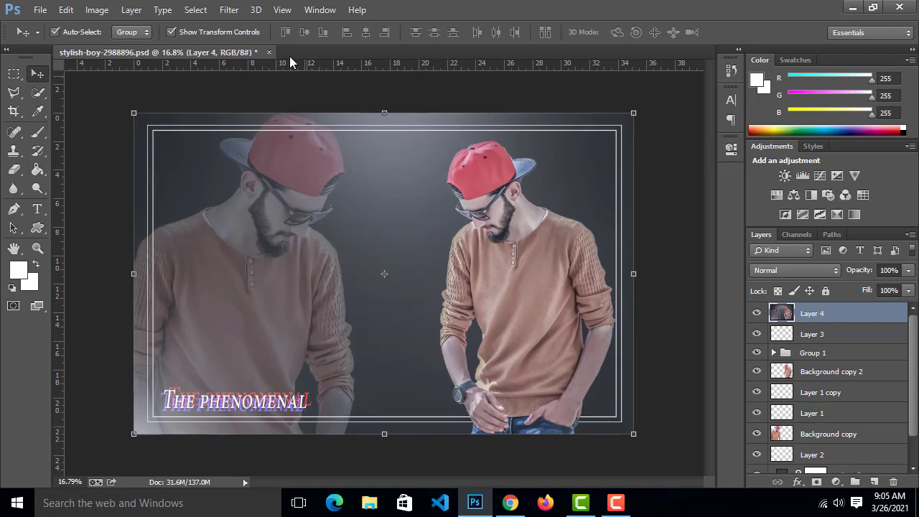
# - Reopen Layer 4 in the Camera Raw filter, set the manual lens correction Distortion to +9 and apply it
pyautogui.click(231, 10)
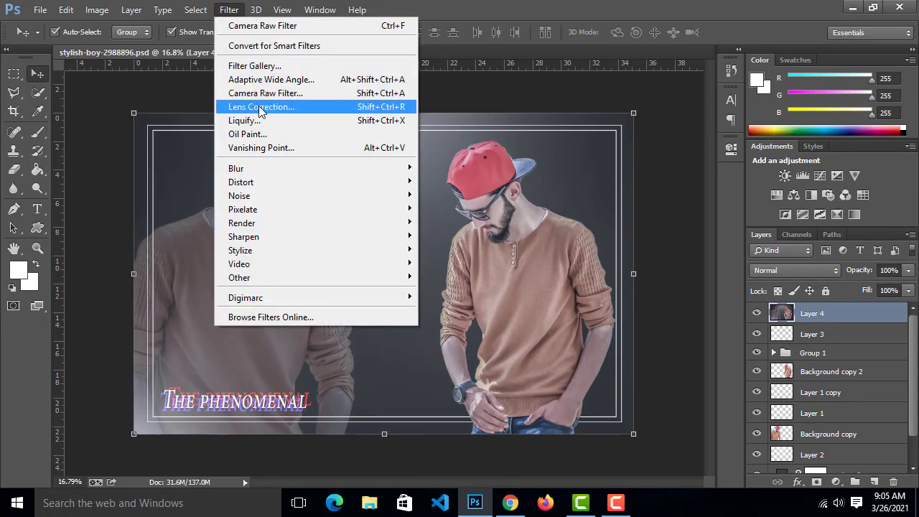
pyautogui.click(267, 93)
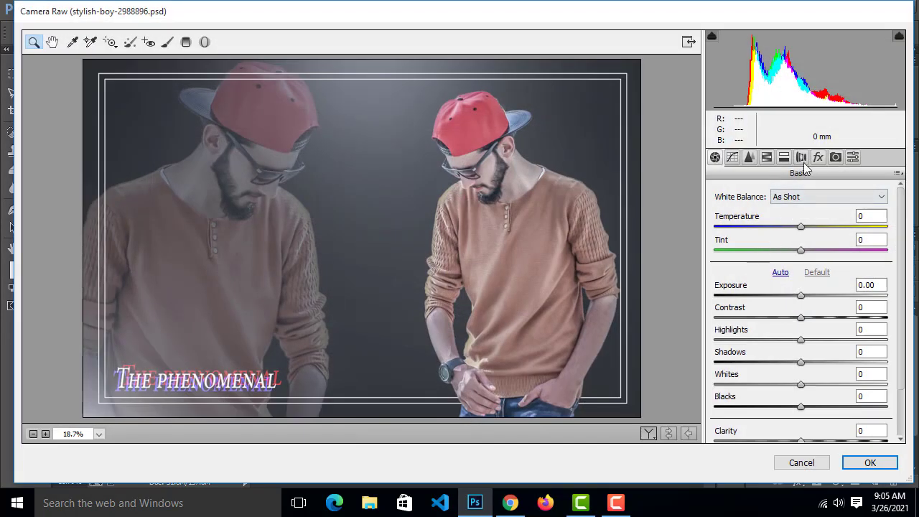
pyautogui.click(802, 159)
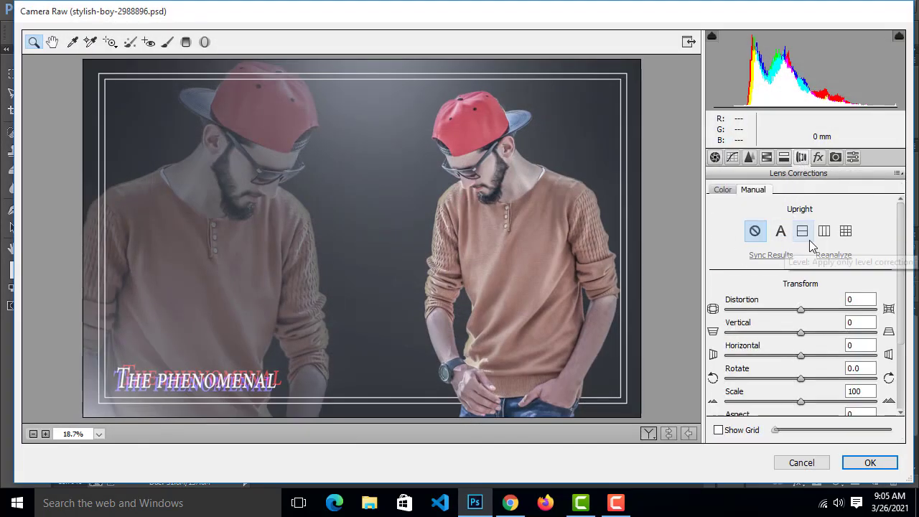
pyautogui.click(723, 190)
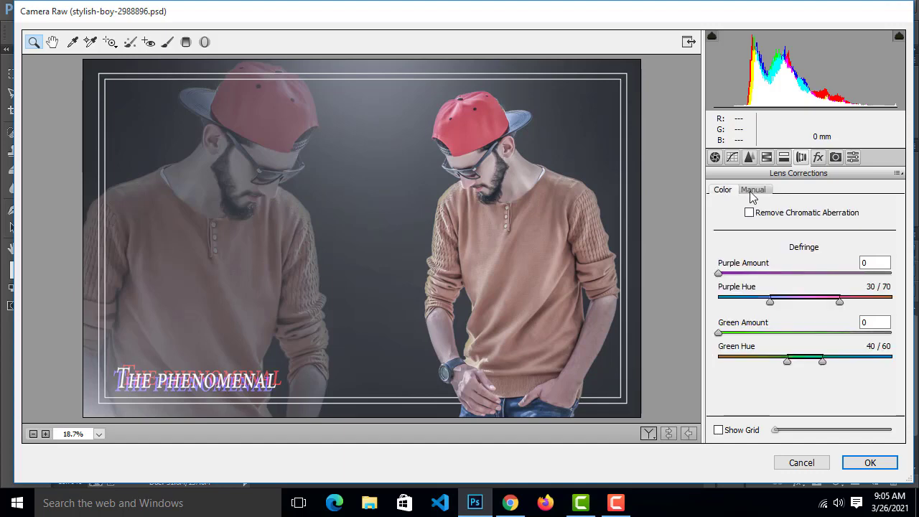
pyautogui.click(754, 193)
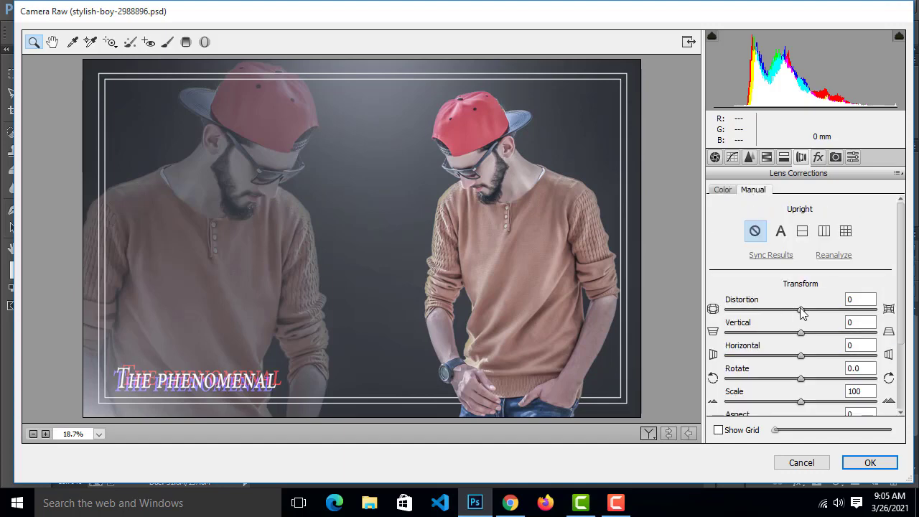
pyautogui.moveTo(802, 312); pyautogui.dragTo(808, 313)
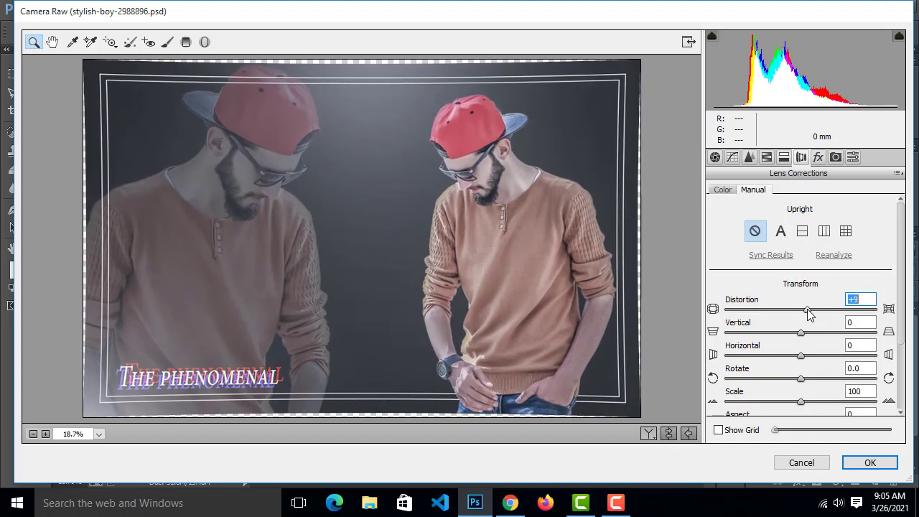
pyautogui.click(865, 463)
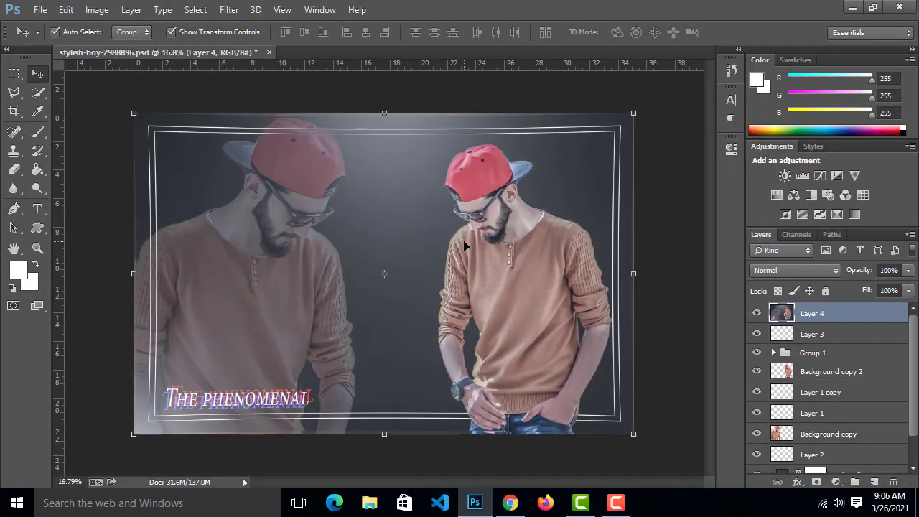
pyautogui.scroll(-1, 841, 396)
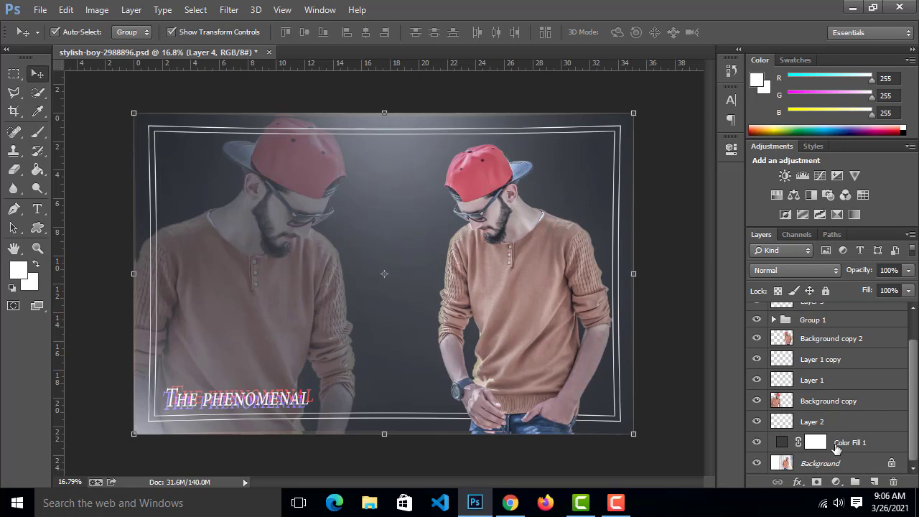
pyautogui.scroll(1, 837, 431)
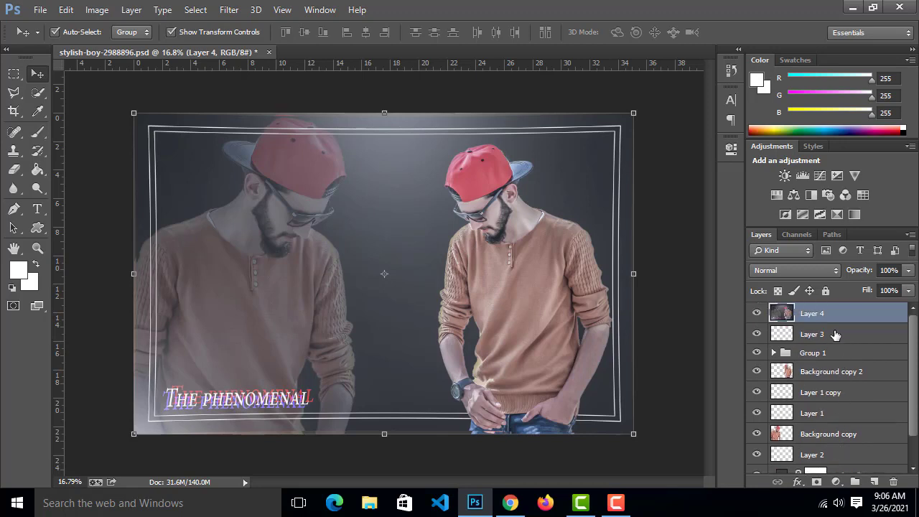